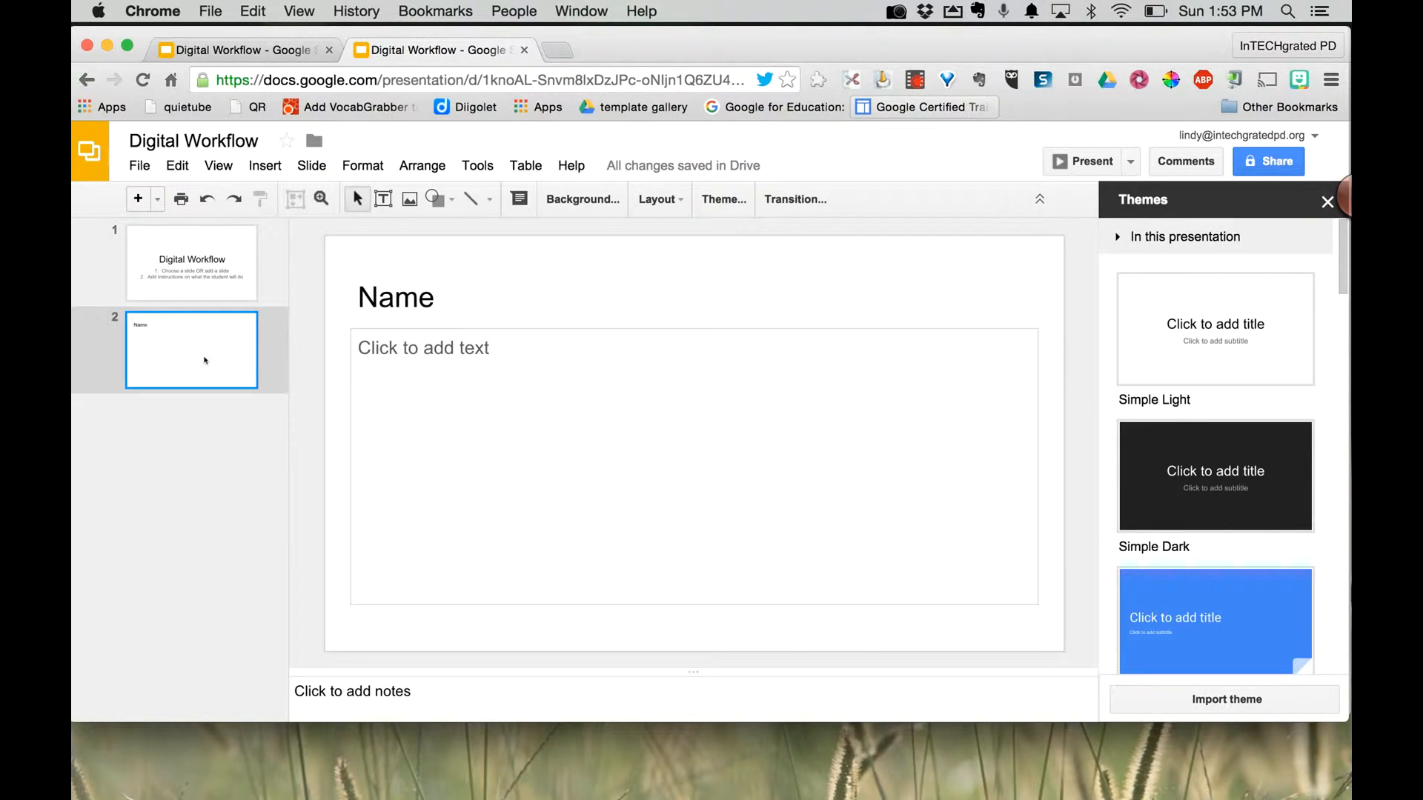
# Step: Add a blank slide after the Name slide and delete that blank slide again
pyautogui.rightClick(165, 361)
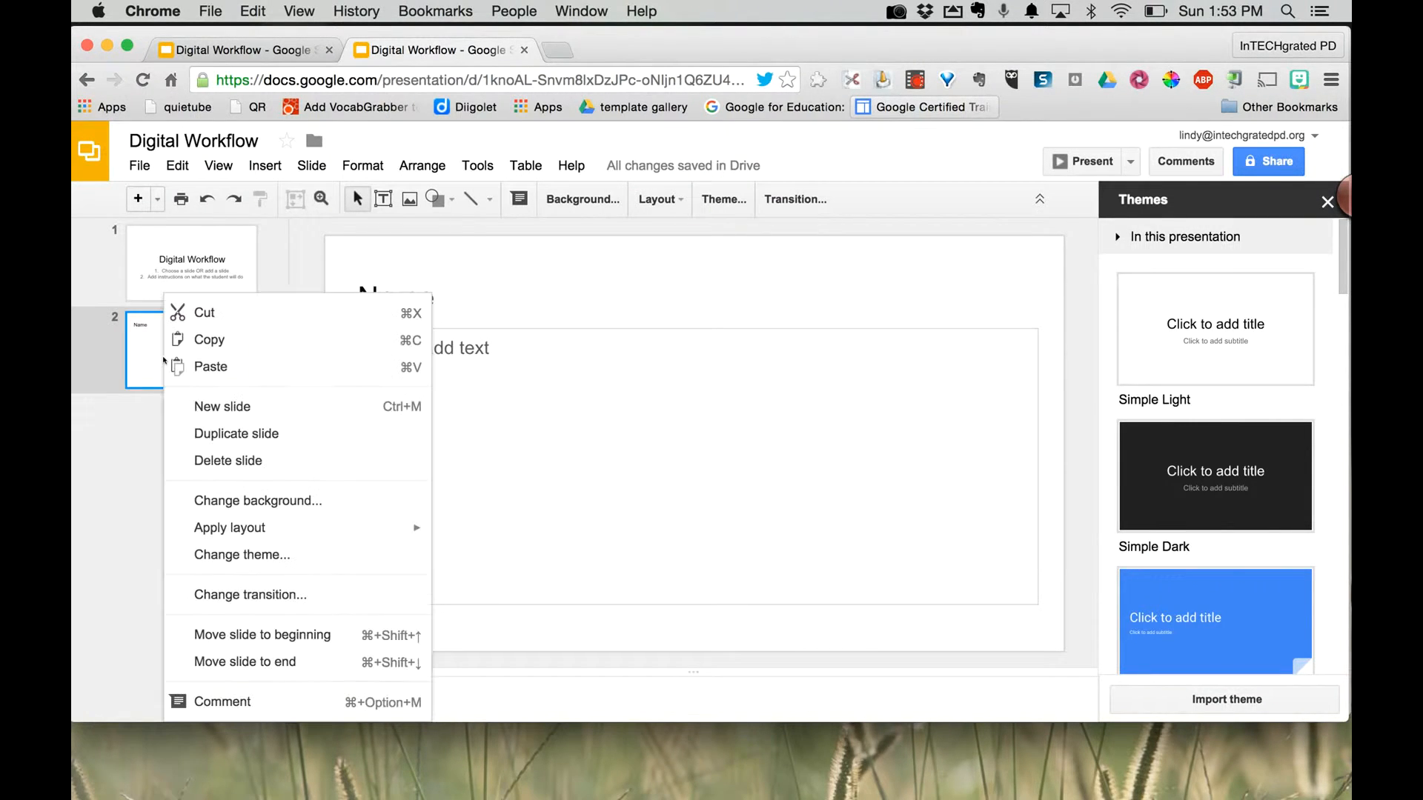
pyautogui.click(223, 406)
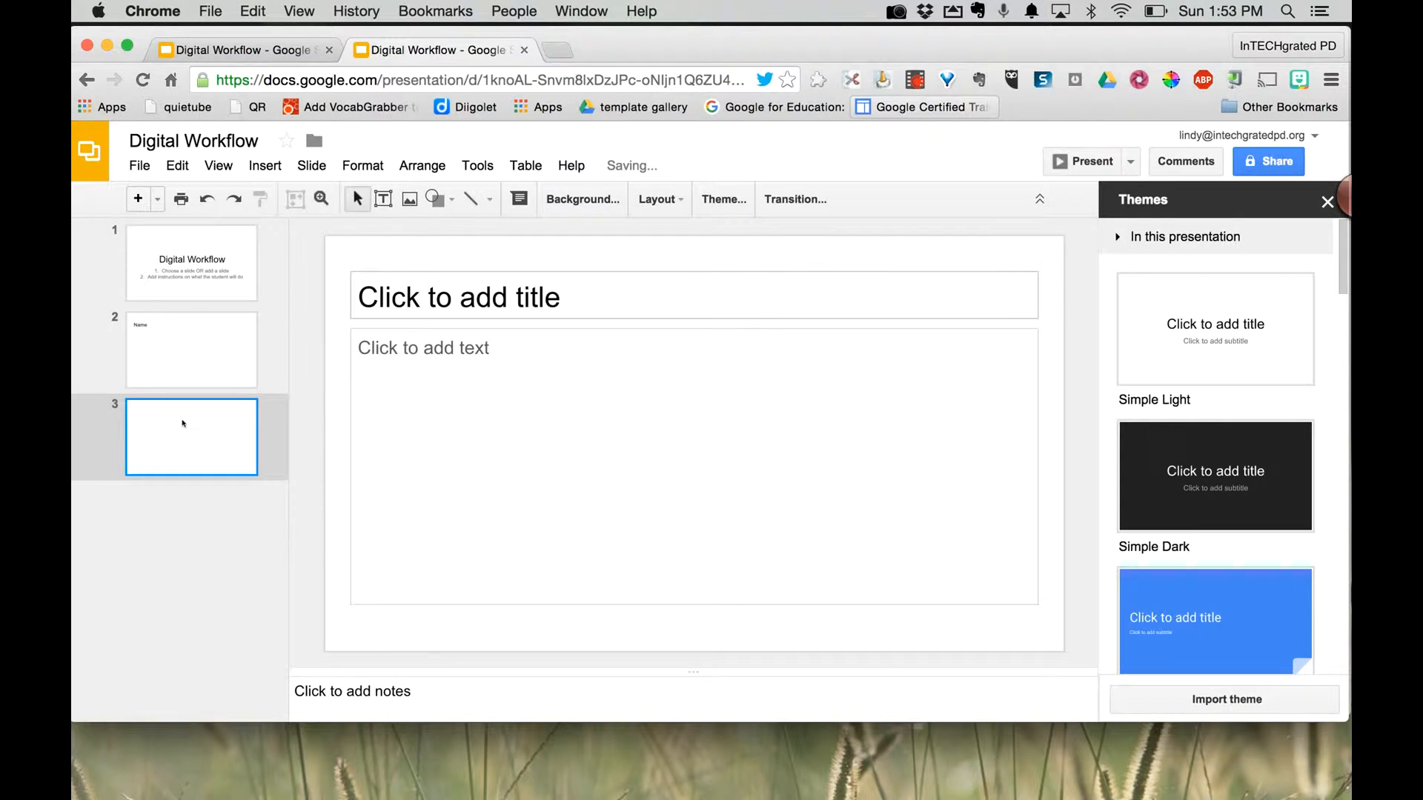
pyautogui.click(186, 353)
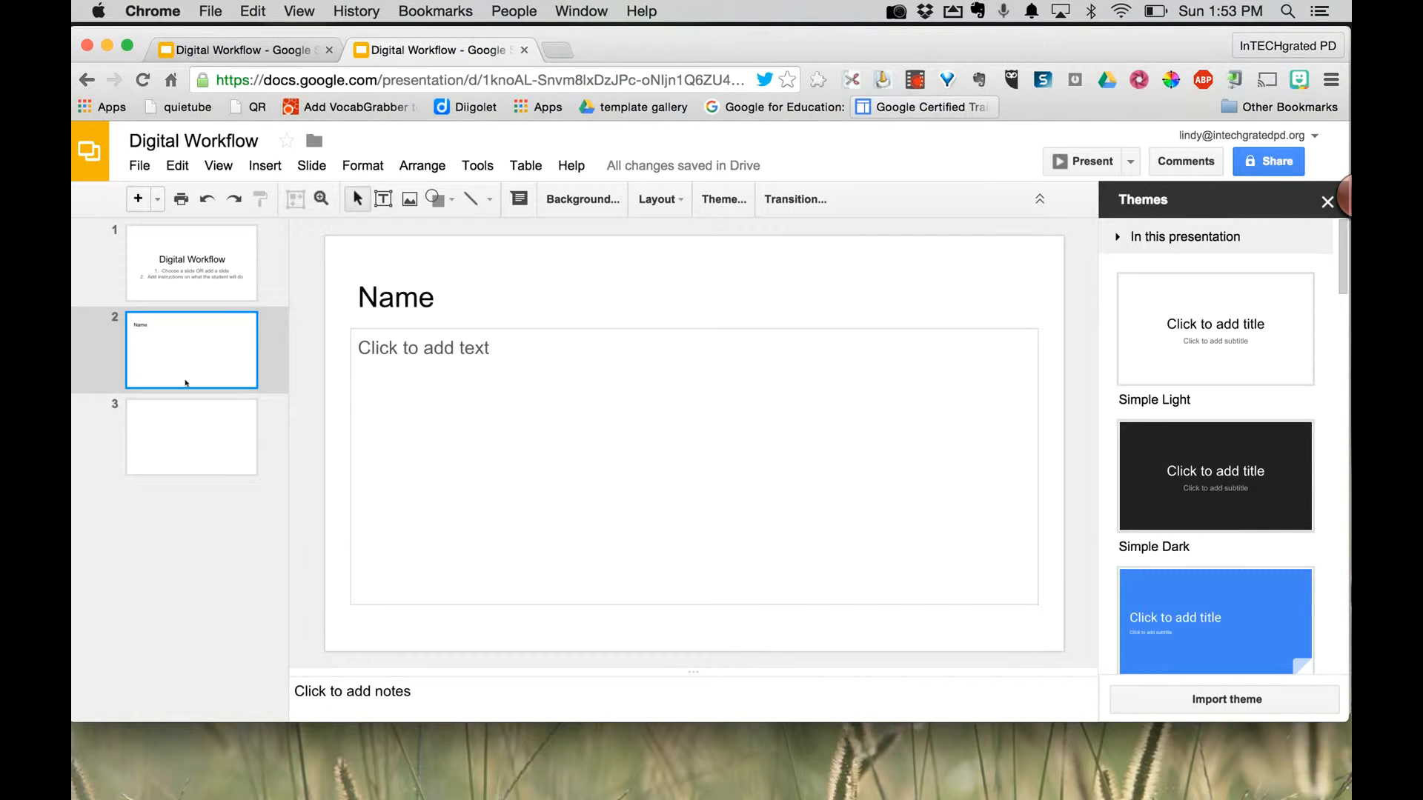
pyautogui.rightClick(159, 429)
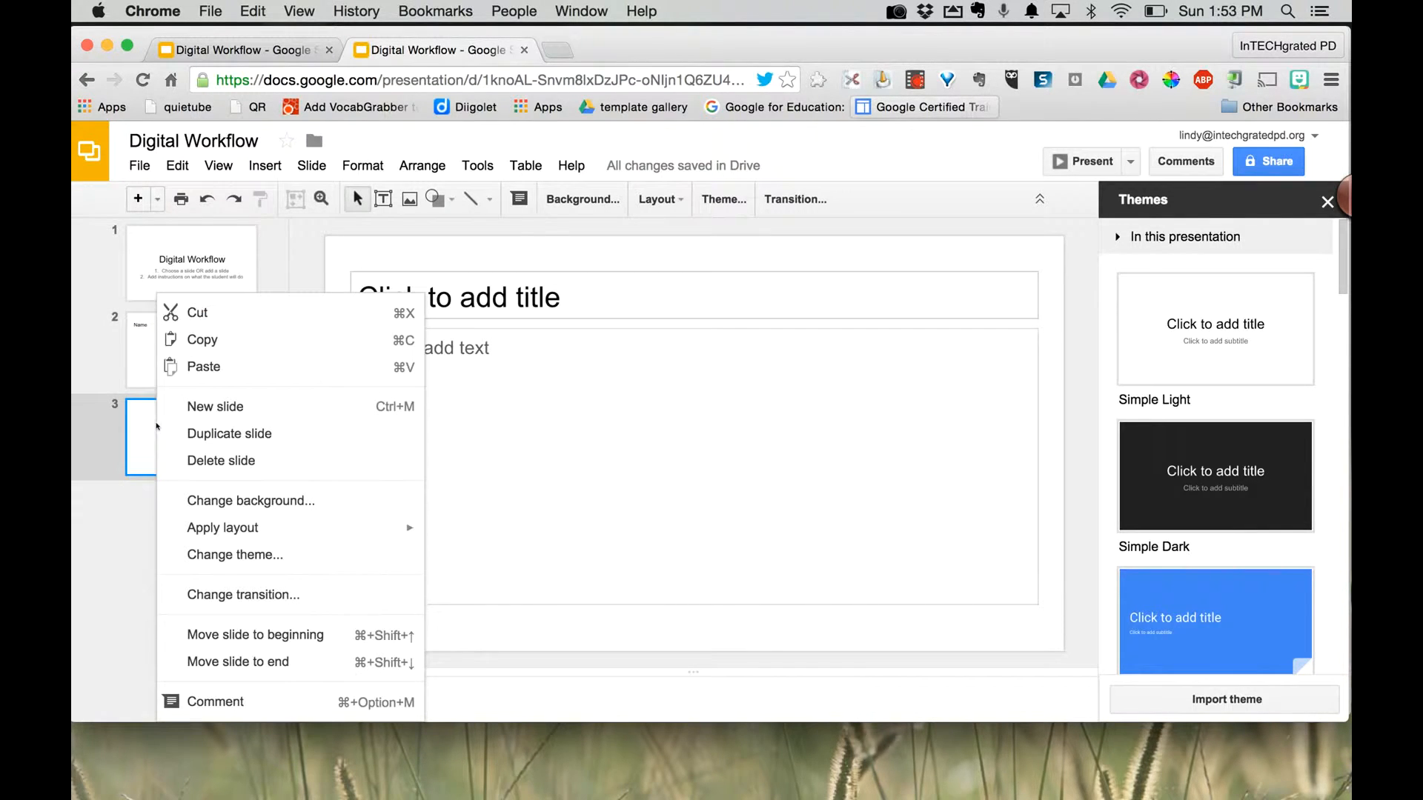
pyautogui.click(213, 461)
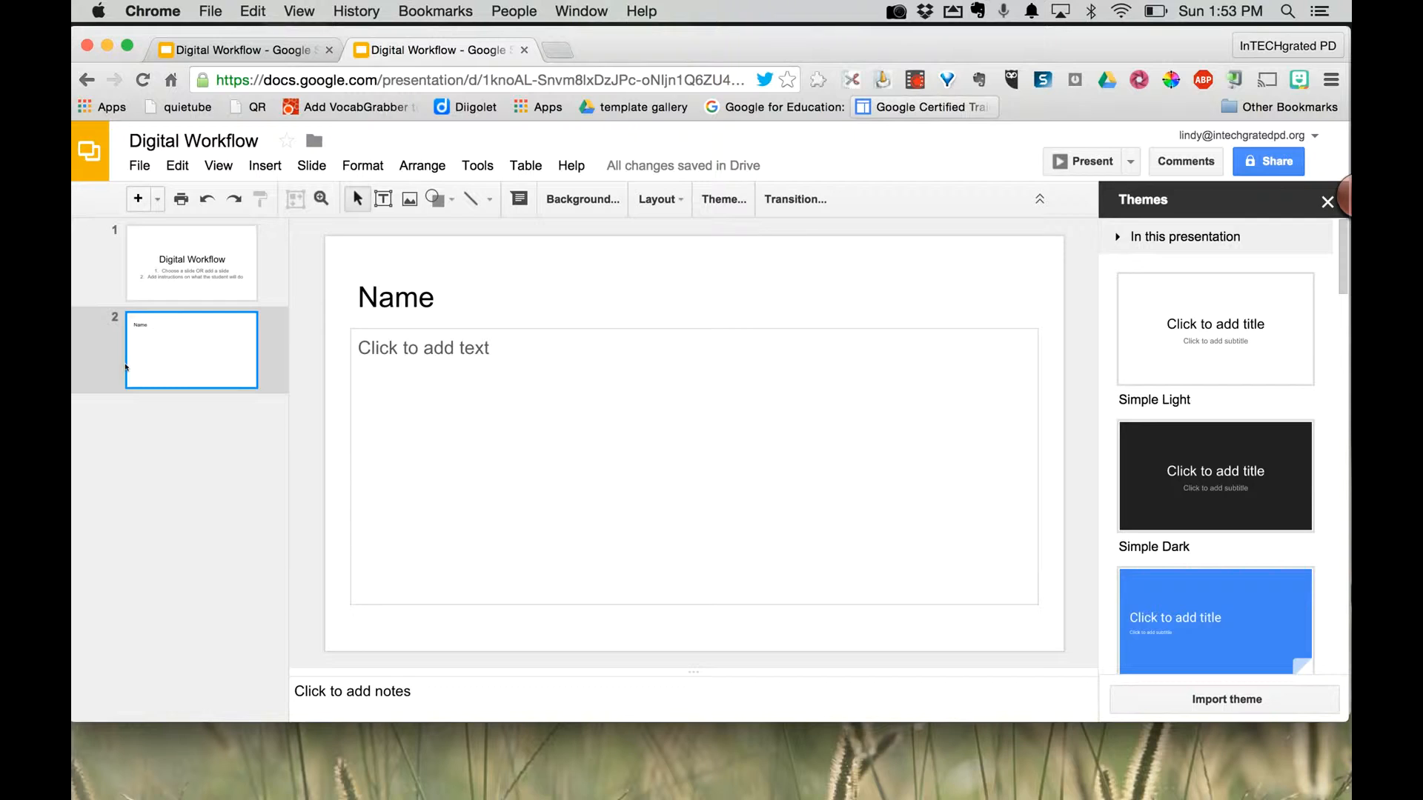
# Step: Duplicate the Name slide three times
pyautogui.press('super+d')
pyautogui.press('super+d')
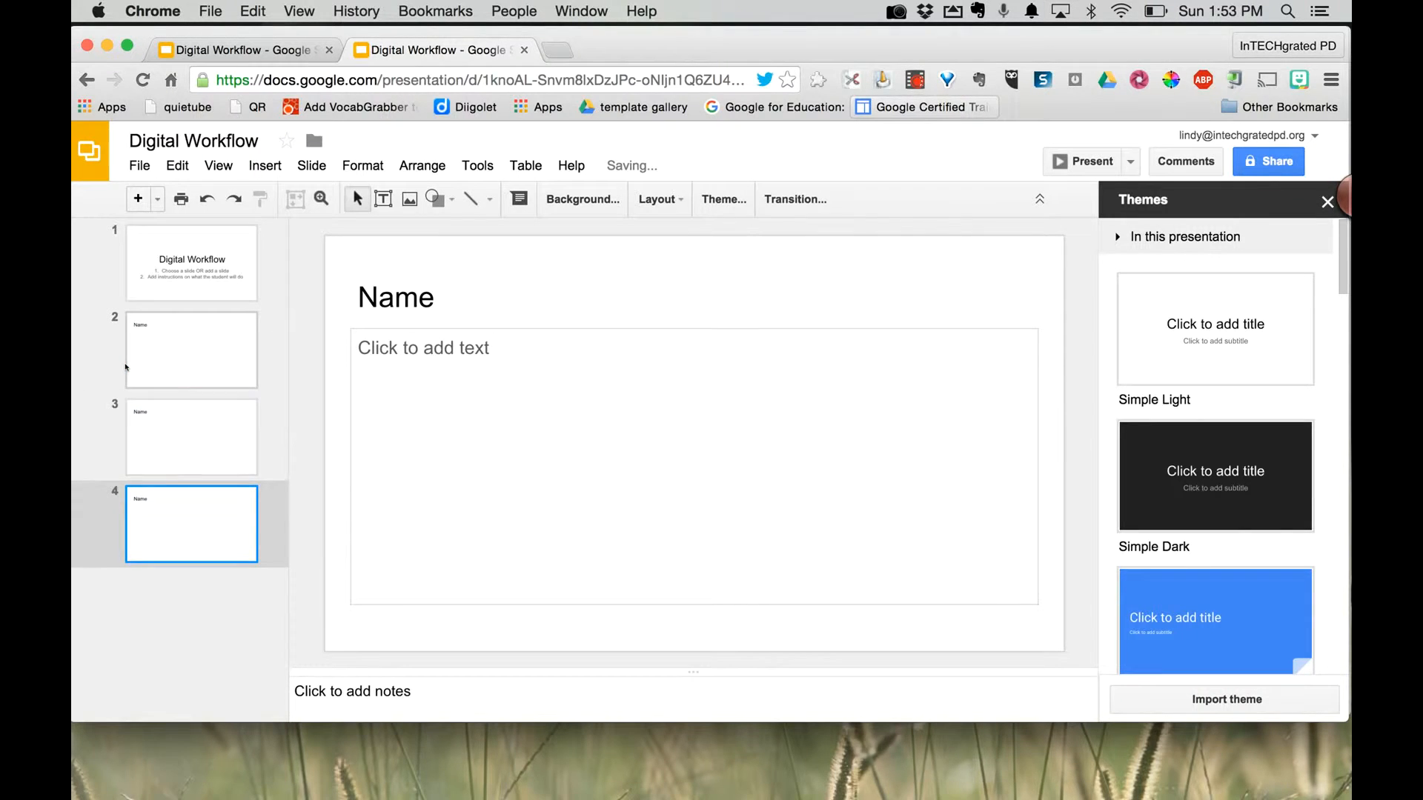
pyautogui.press('super+d')
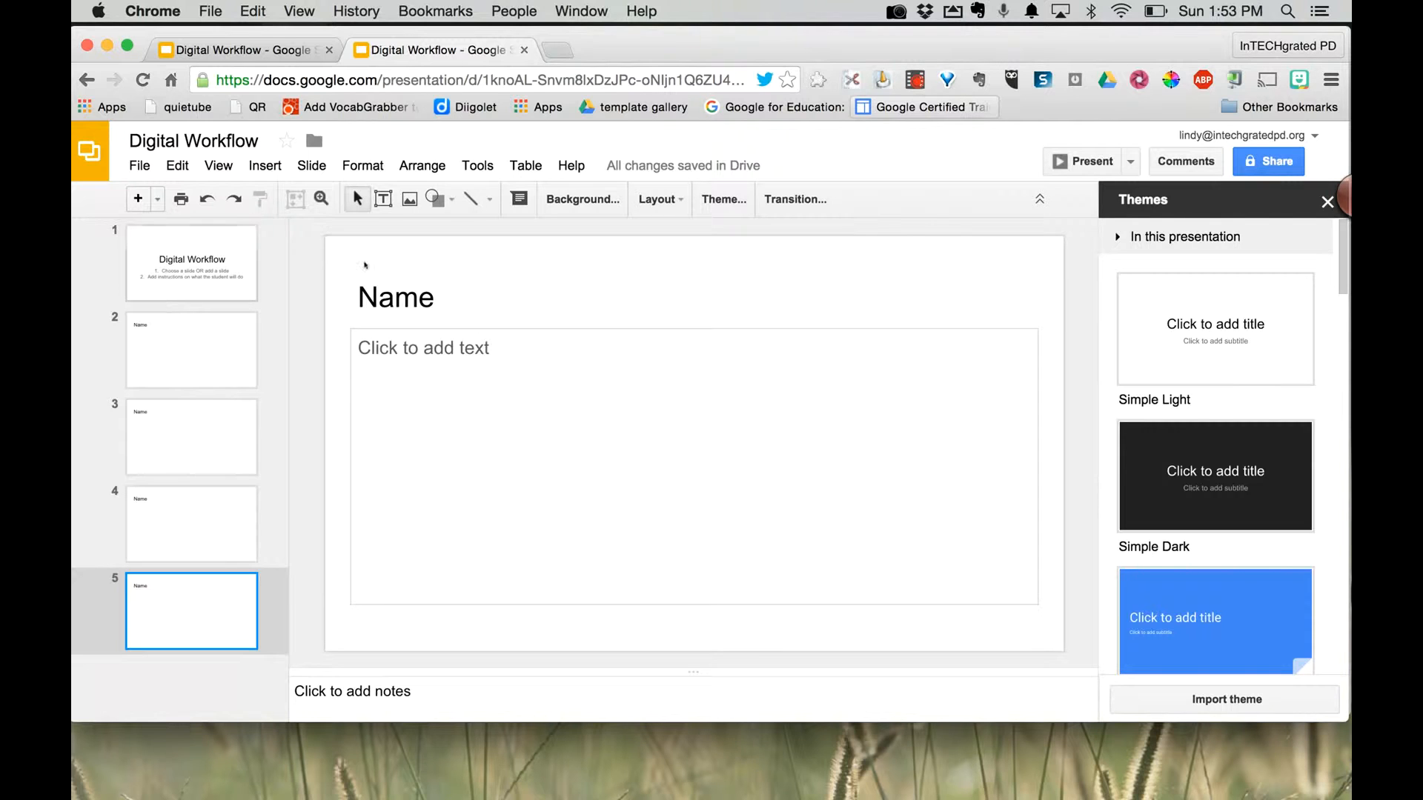
# Step: Turn on link sharing so that anyone with the link can edit the presentation, and copy the shareable link
pyautogui.click(1269, 161)
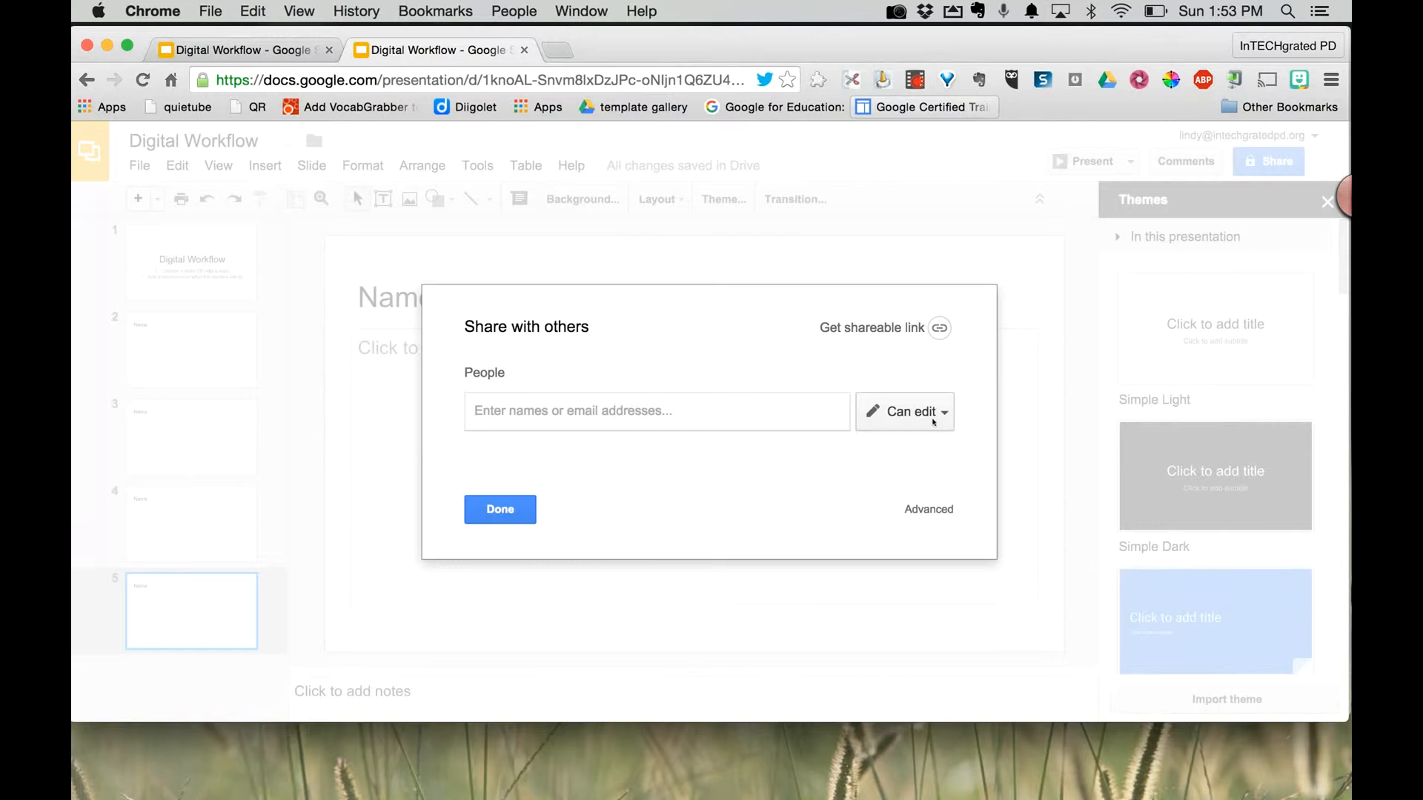
pyautogui.click(939, 331)
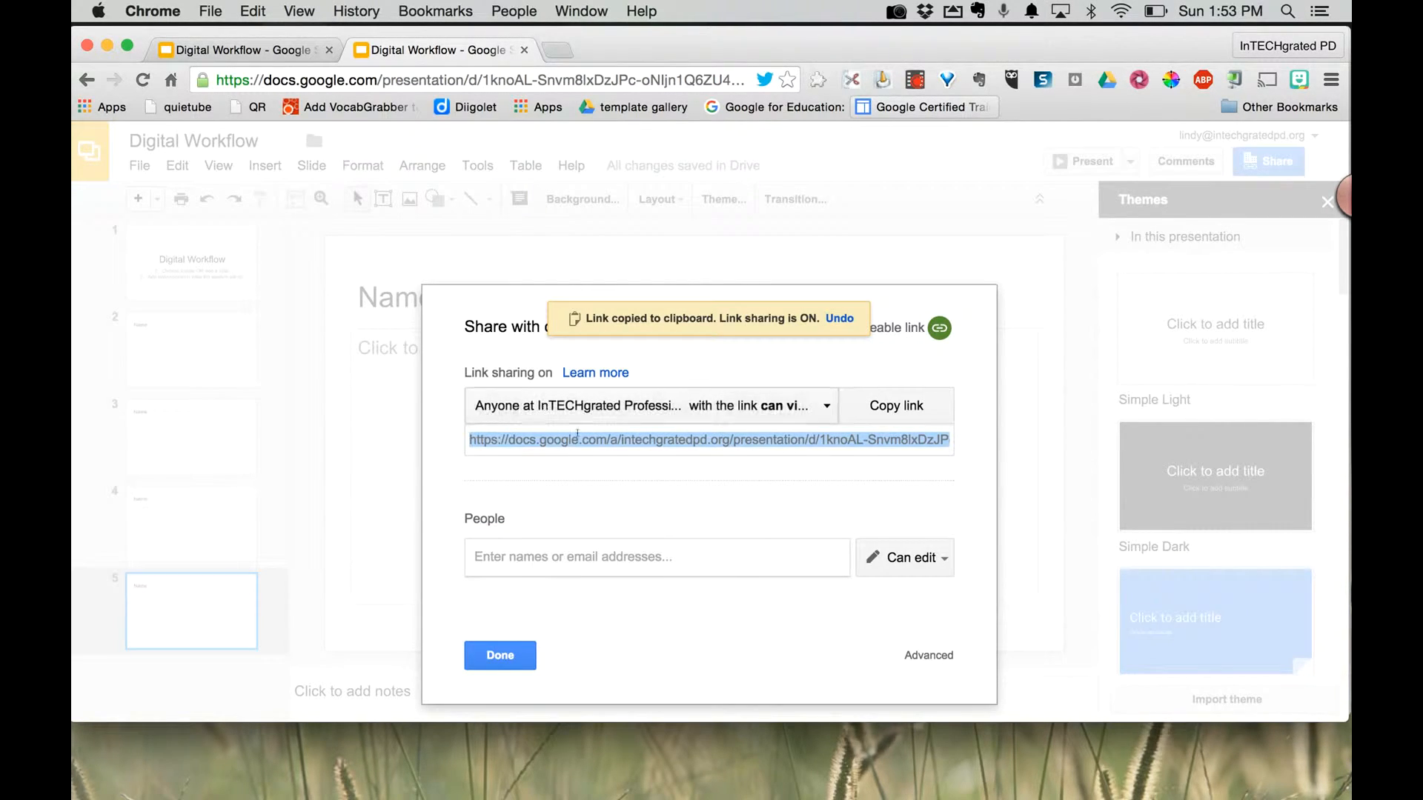
pyautogui.click(725, 408)
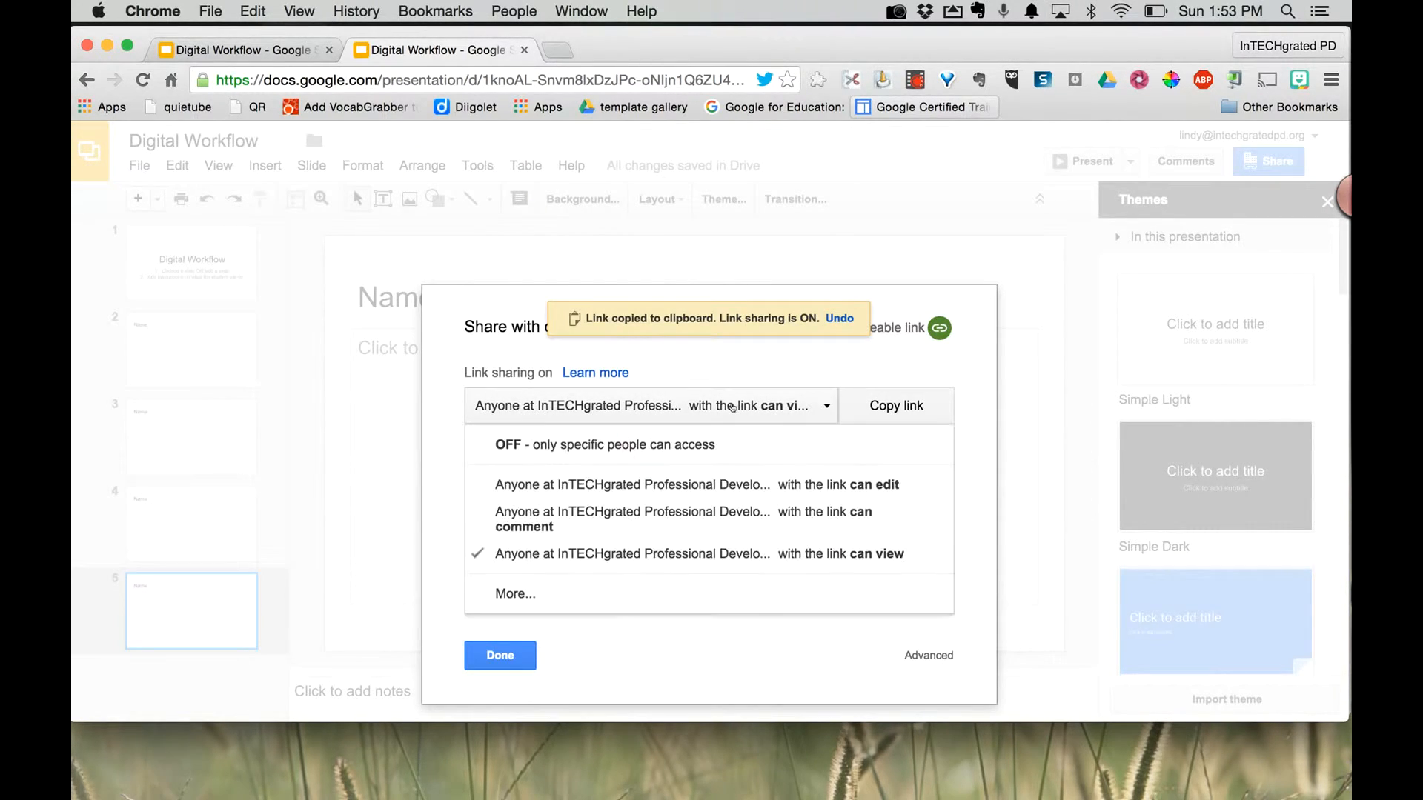
pyautogui.click(504, 596)
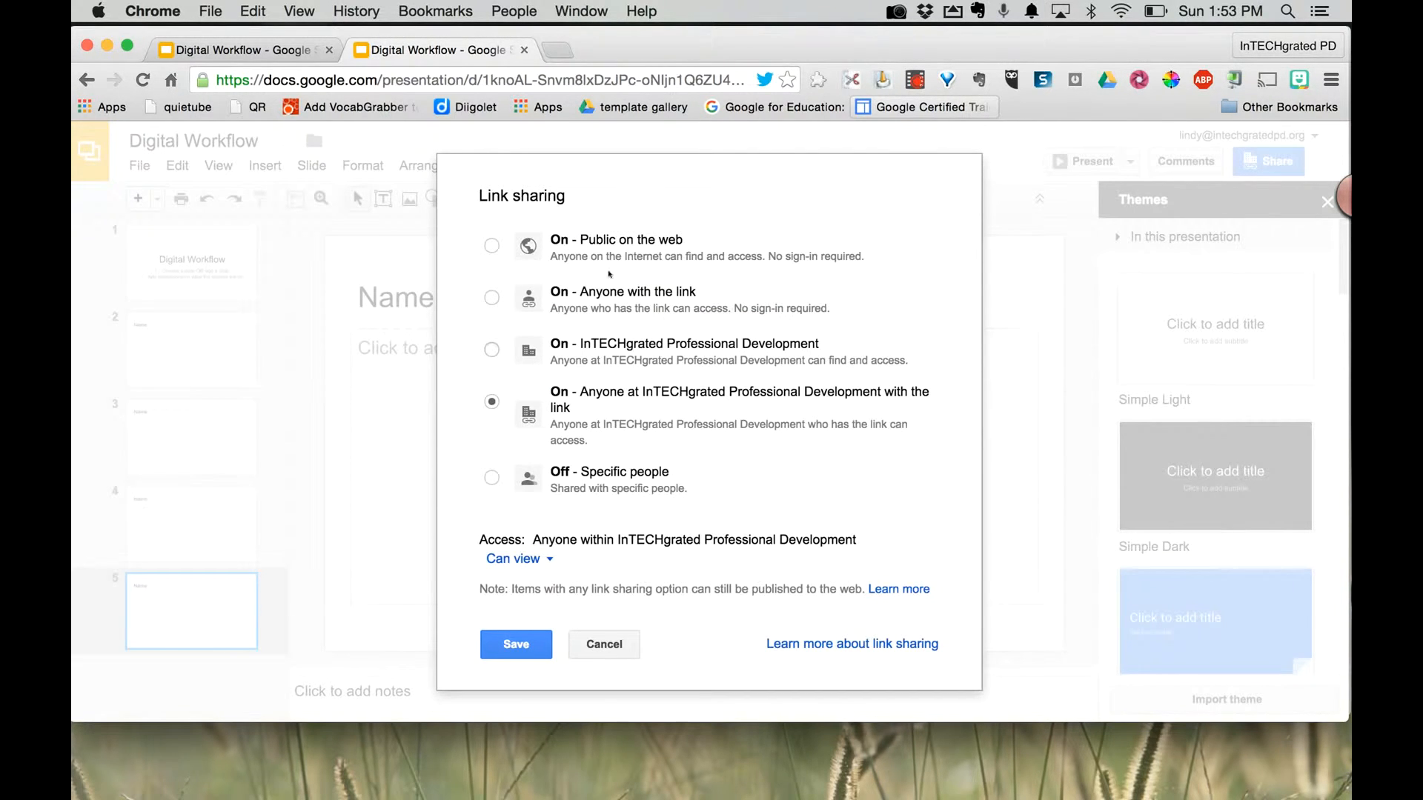
pyautogui.click(491, 298)
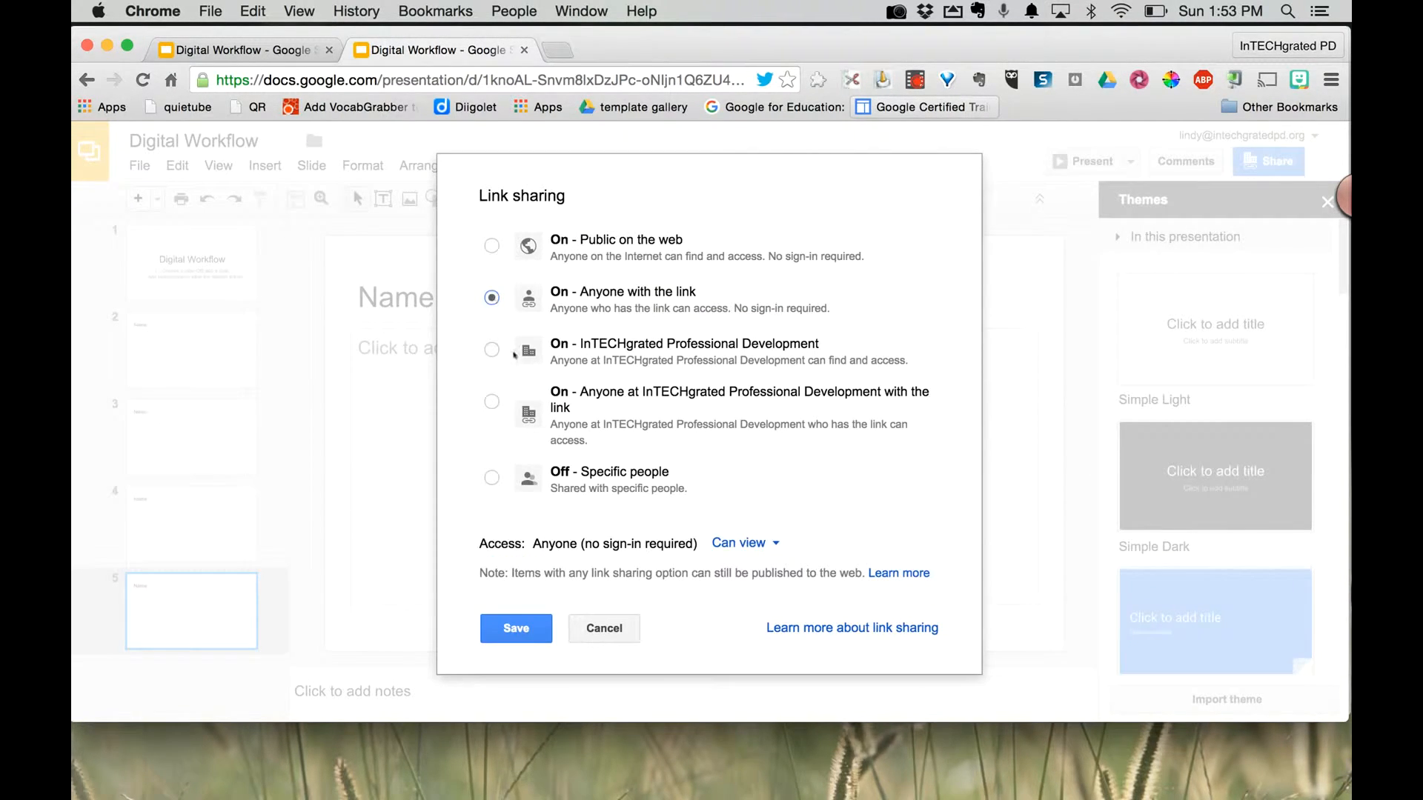
pyautogui.click(745, 546)
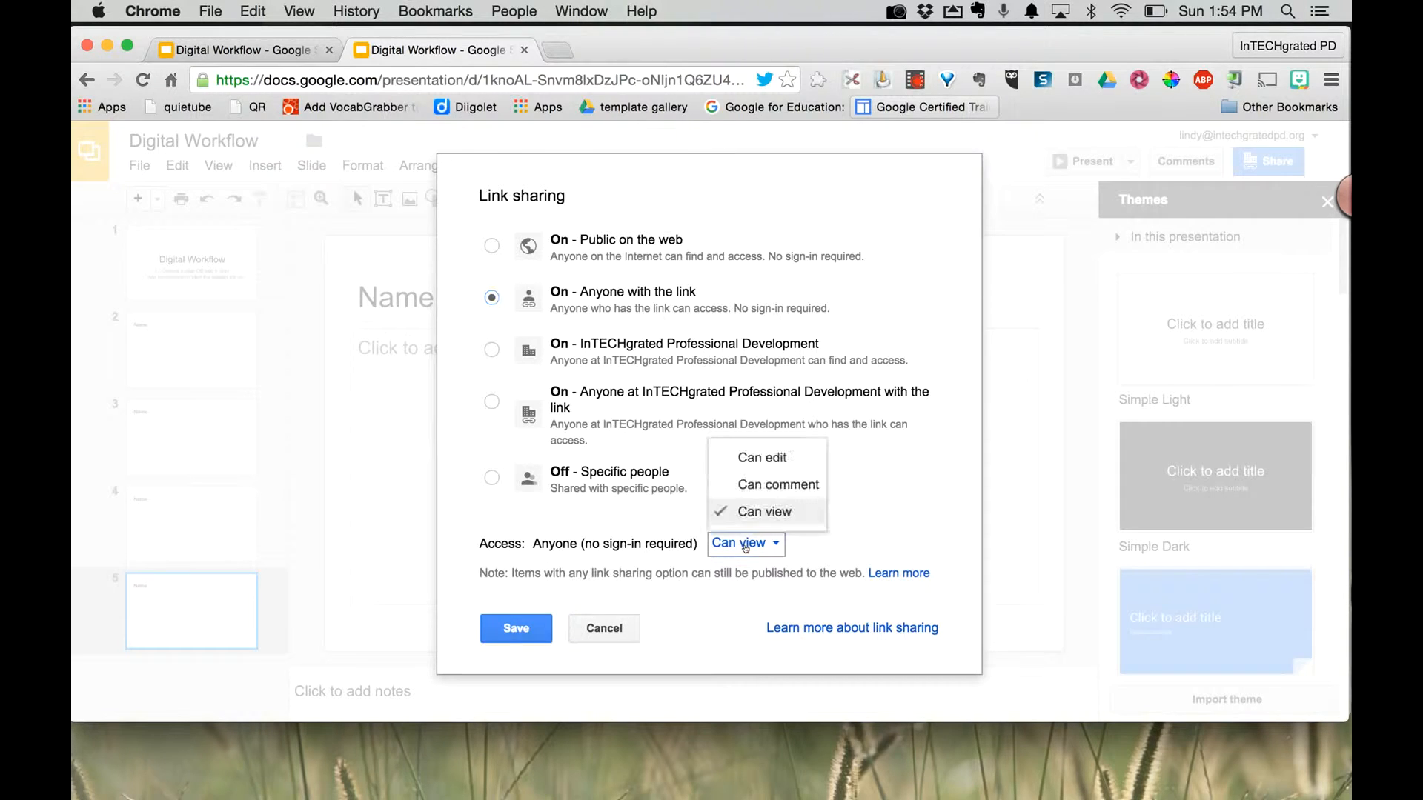
pyautogui.click(762, 458)
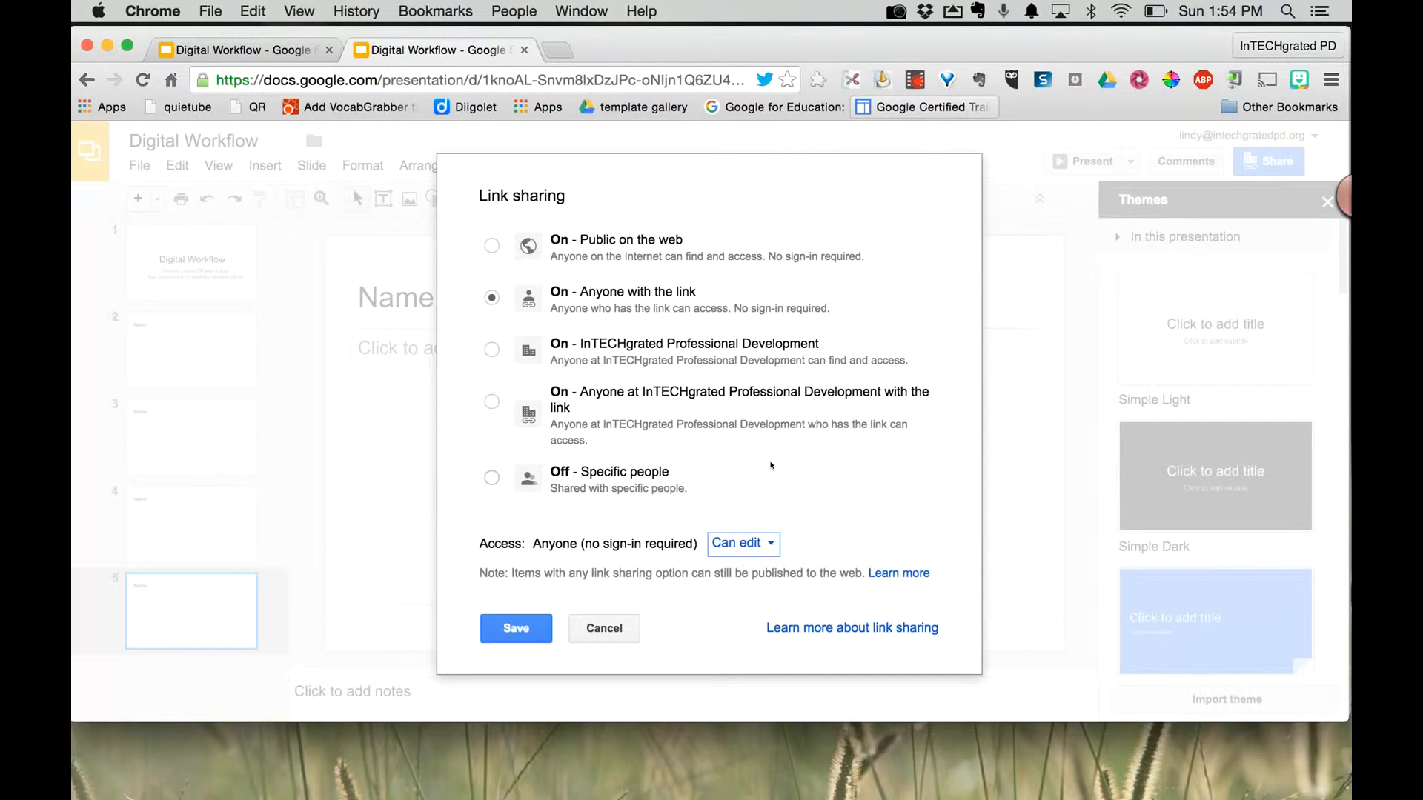
pyautogui.click(512, 631)
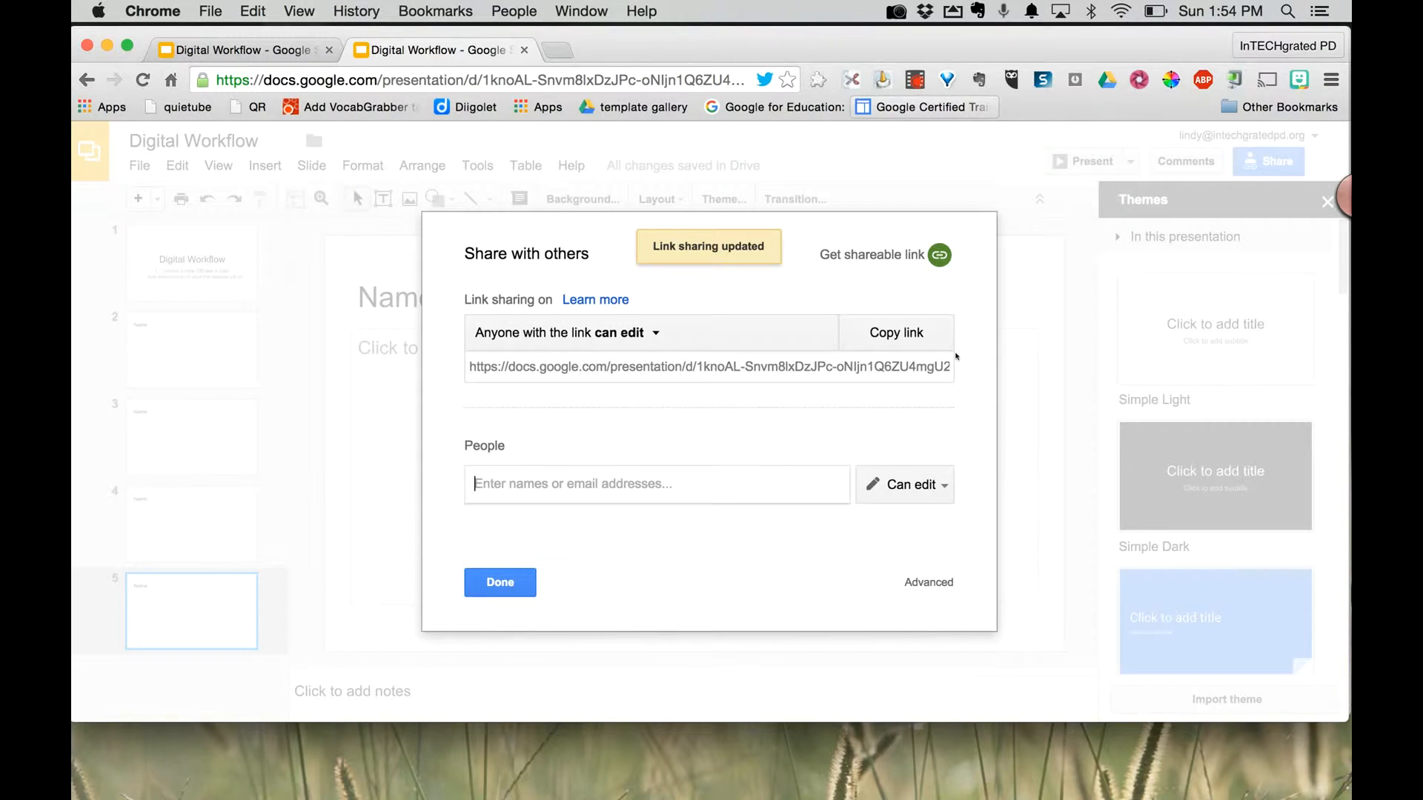
pyautogui.click(906, 332)
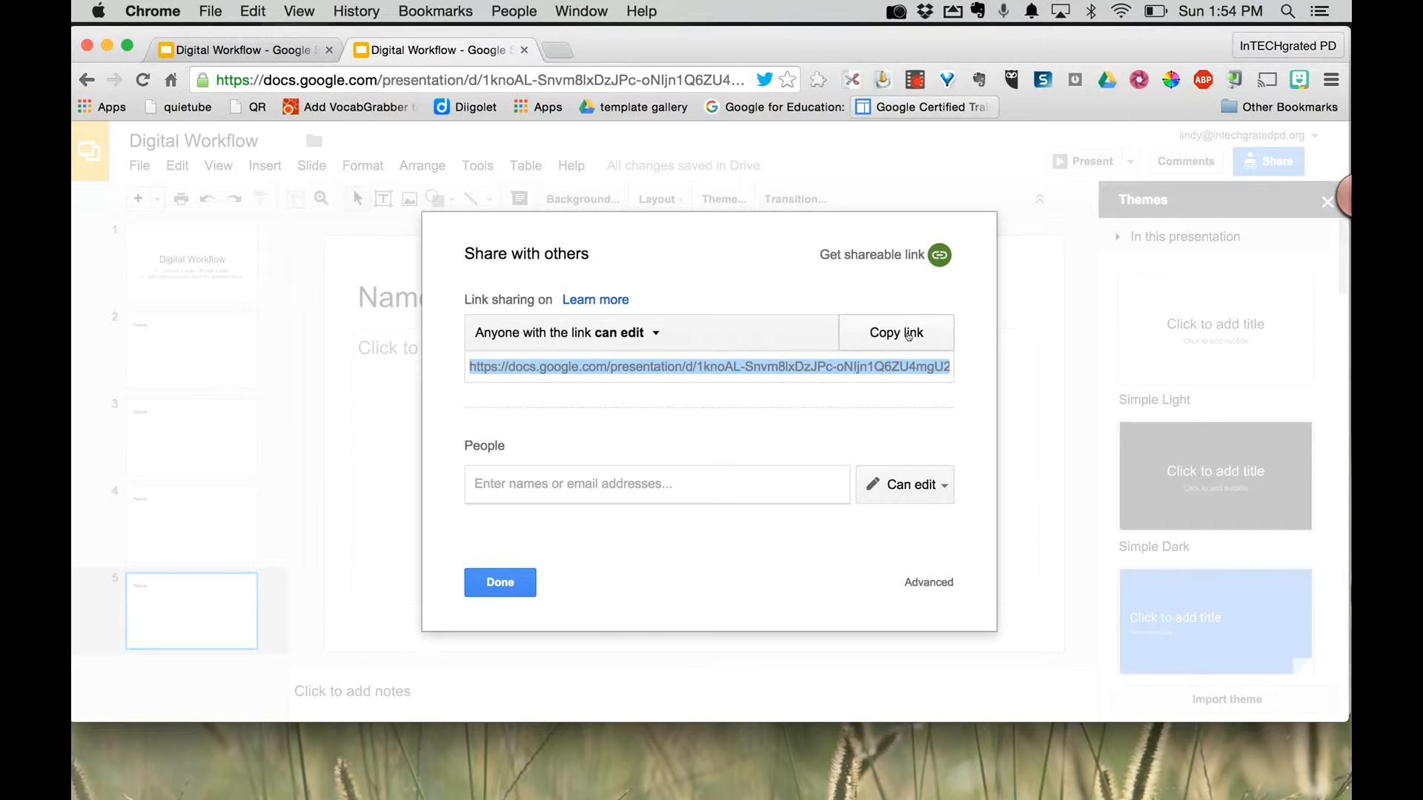
pyautogui.click(506, 591)
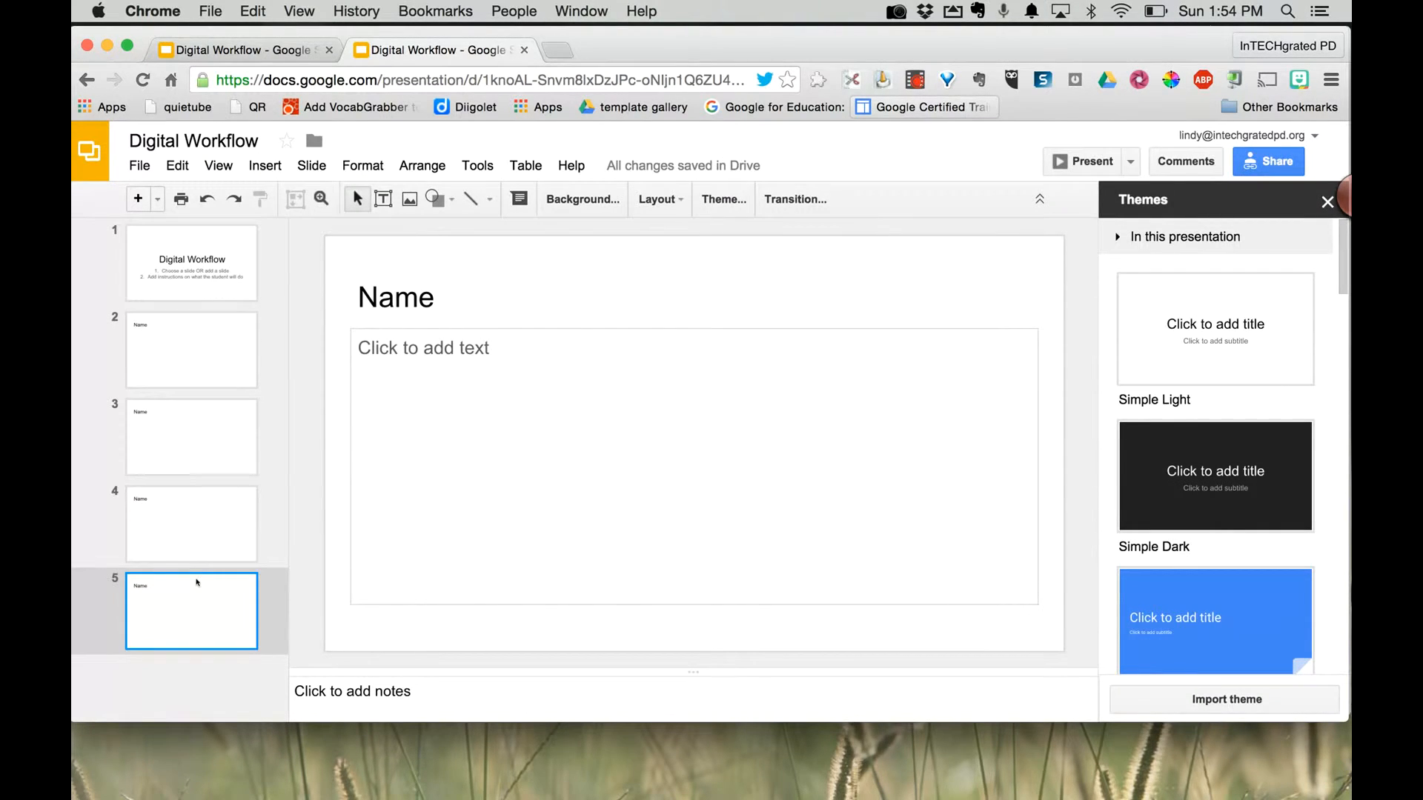
# Step: Delete slides 3 to 5, the duplicates of the Name slide
pyautogui.keyDown('shift'); pyautogui.click(187, 445); pyautogui.keyUp('shift')
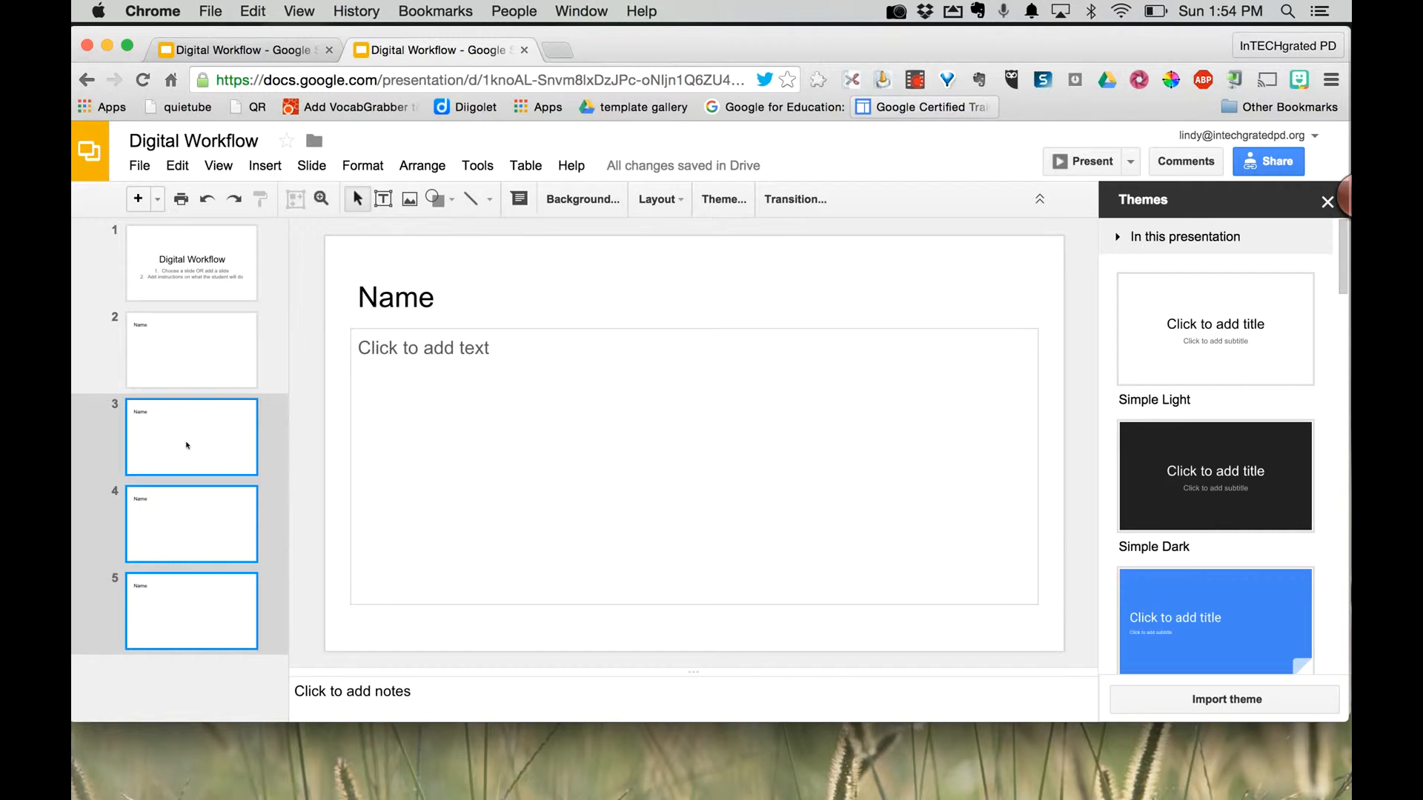
pyautogui.rightClick(187, 444)
pyautogui.click(243, 464)
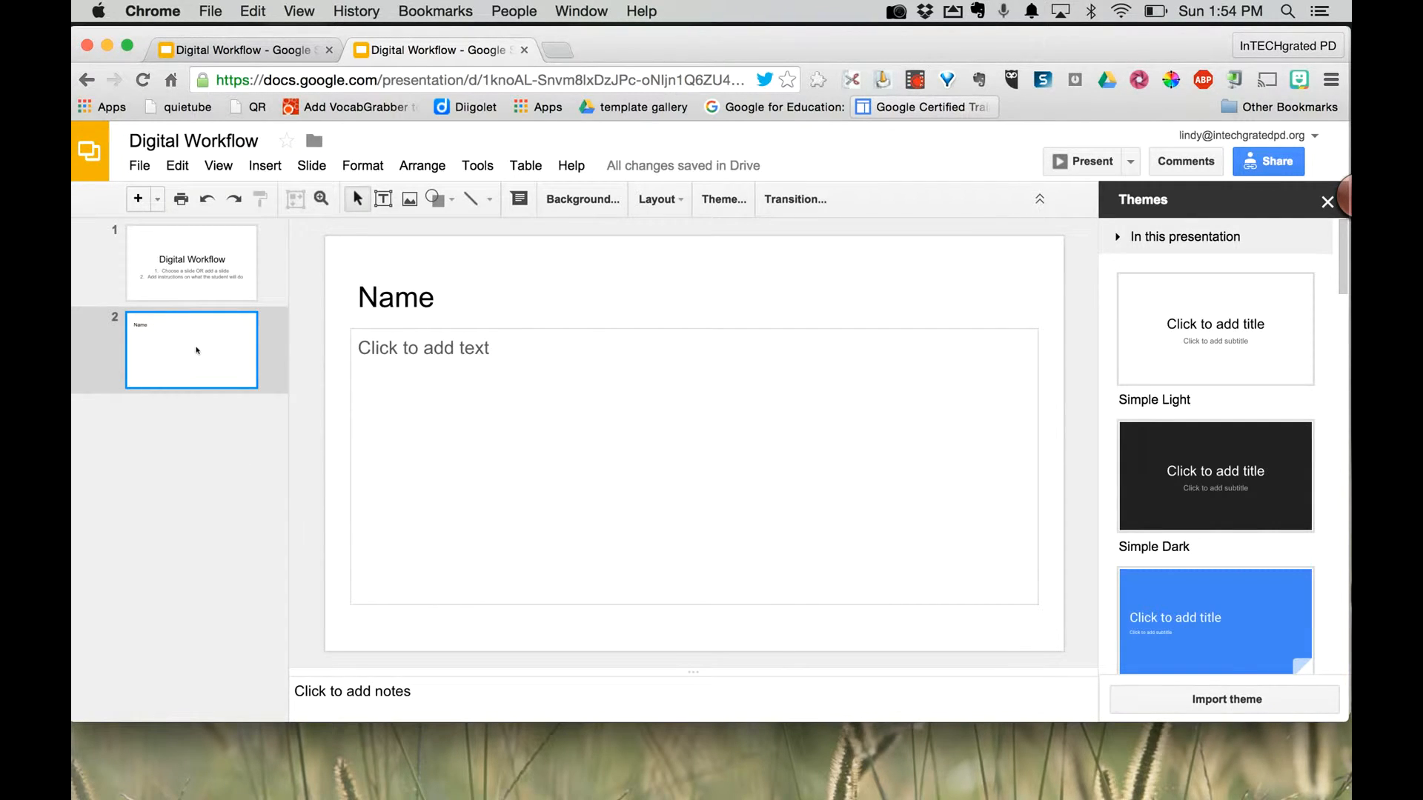
pyautogui.rightClick(173, 353)
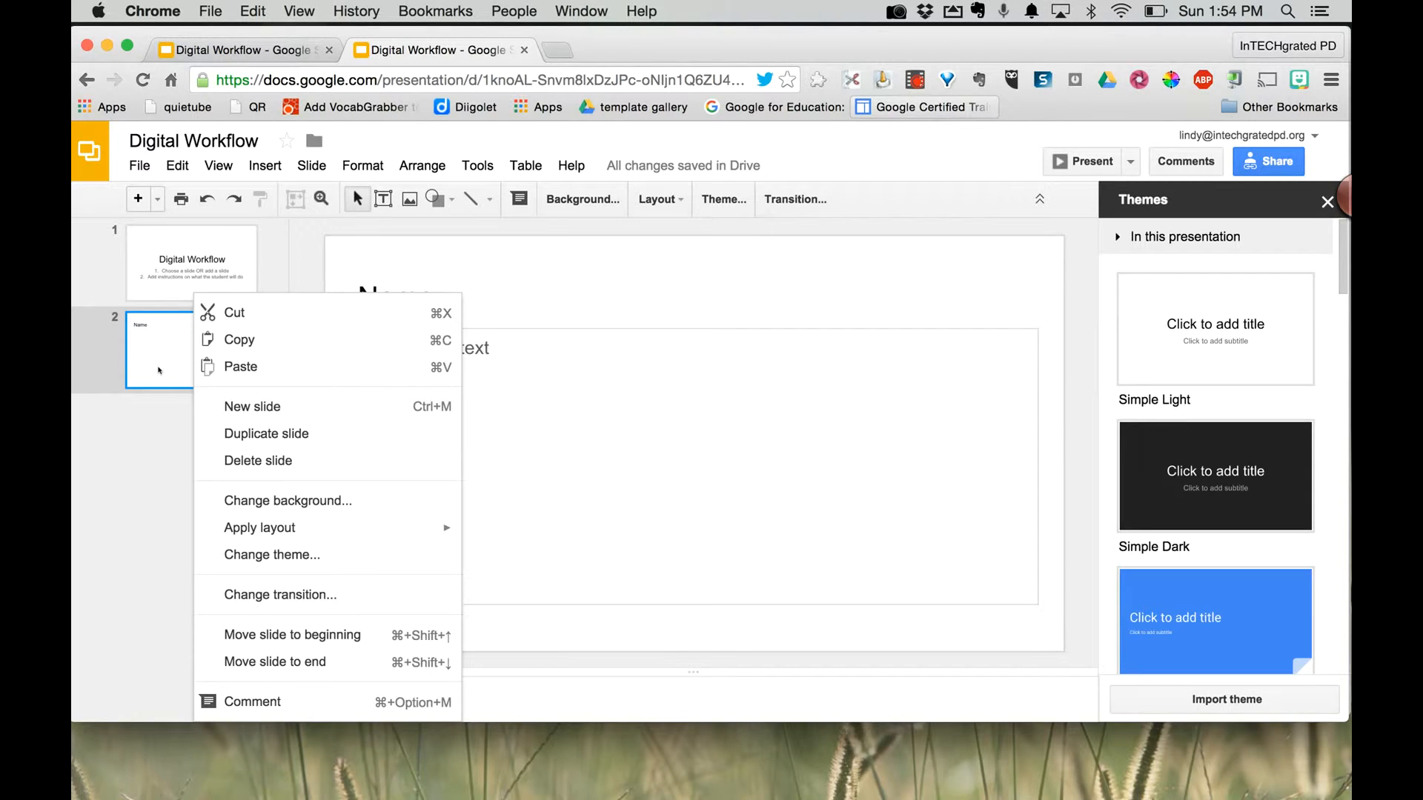
pyautogui.moveTo(258, 527)
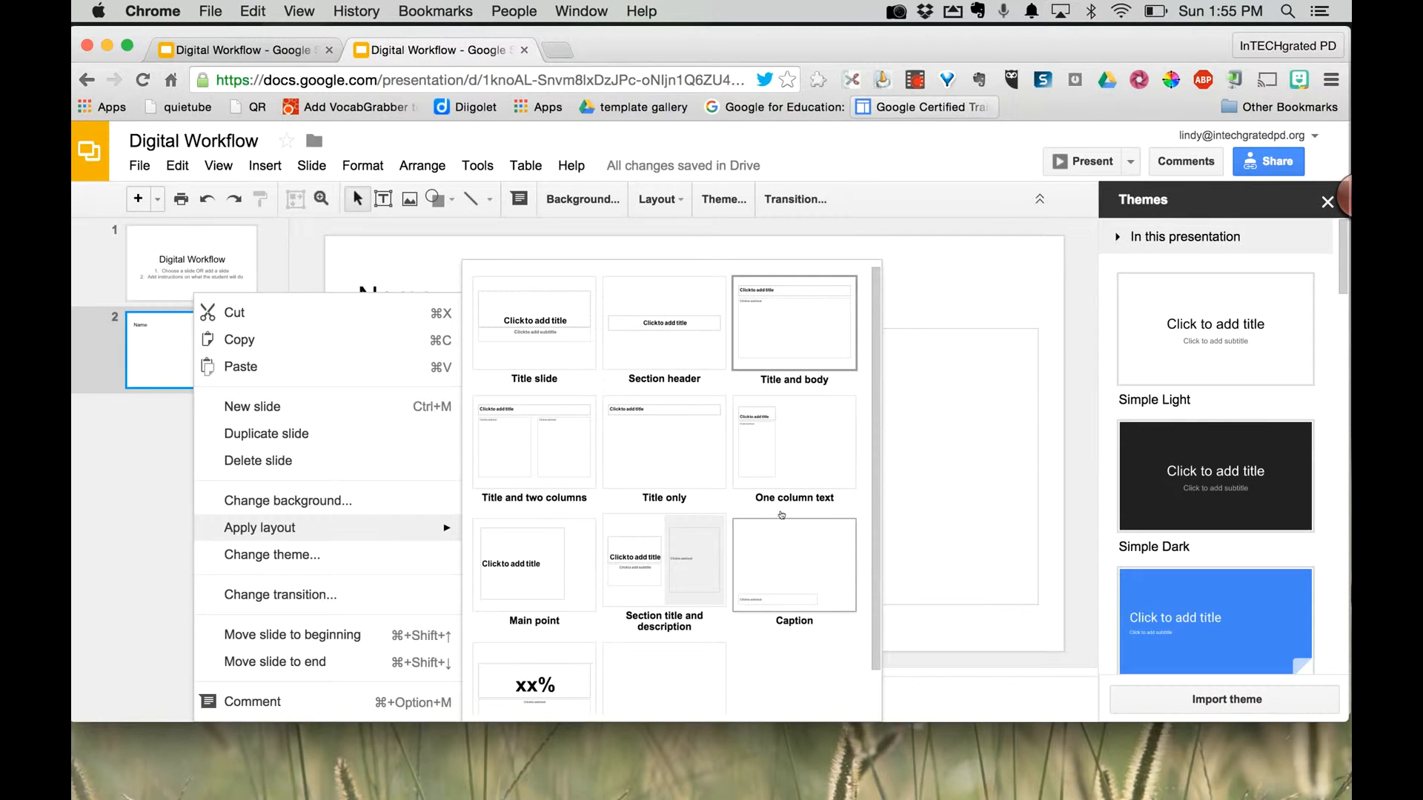
pyautogui.click(966, 289)
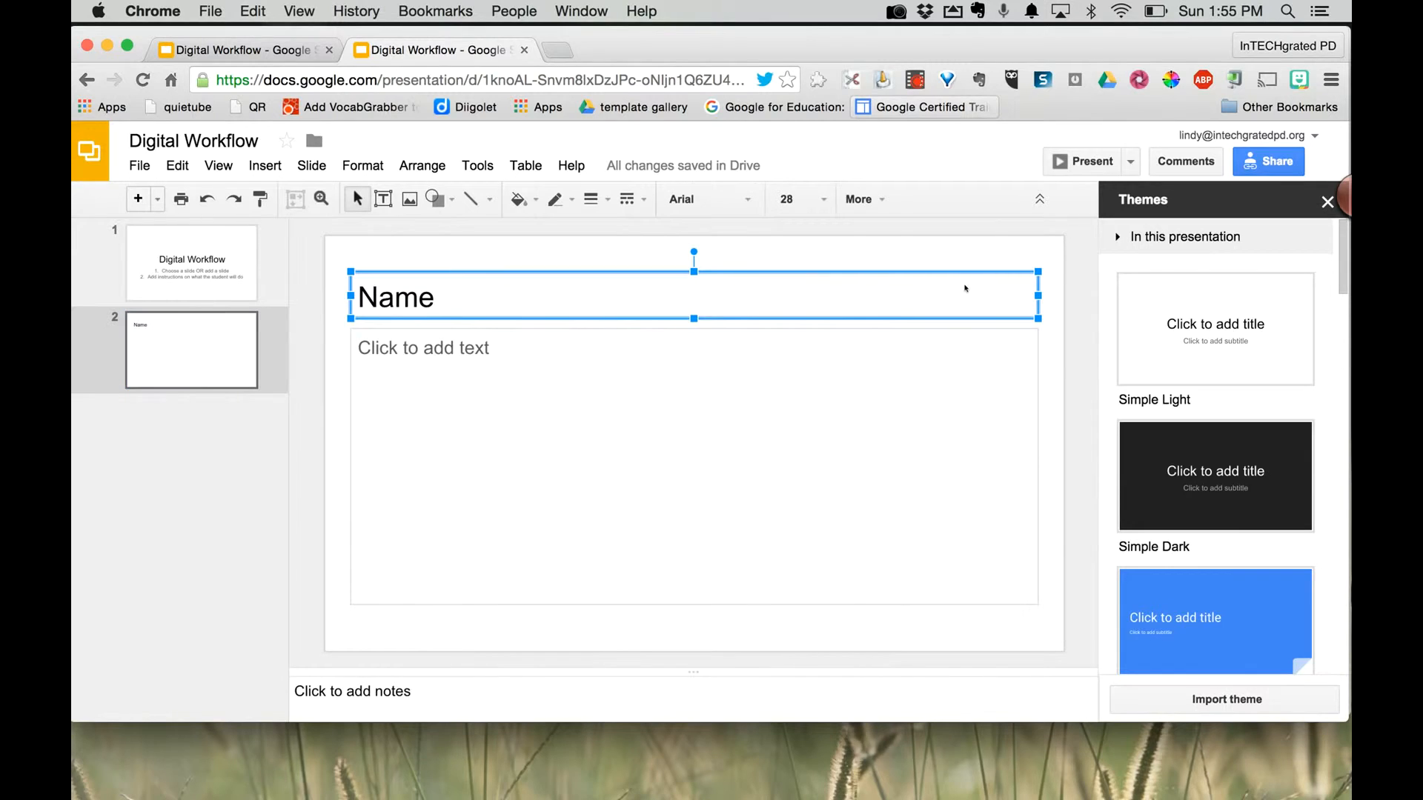
# Step: Open the Simple Light theme's master and delete the Title and two columns layout
pyautogui.click(219, 168)
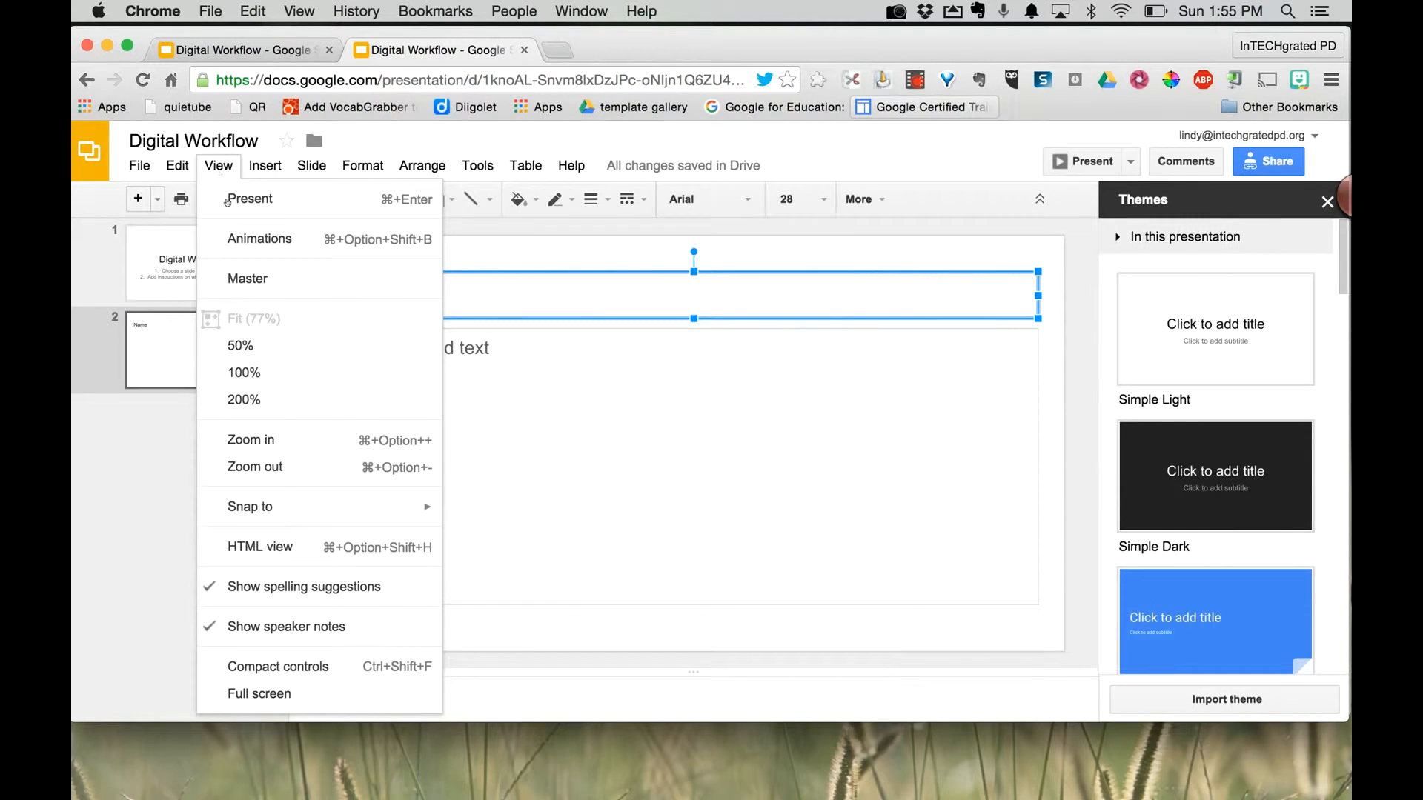
pyautogui.click(249, 282)
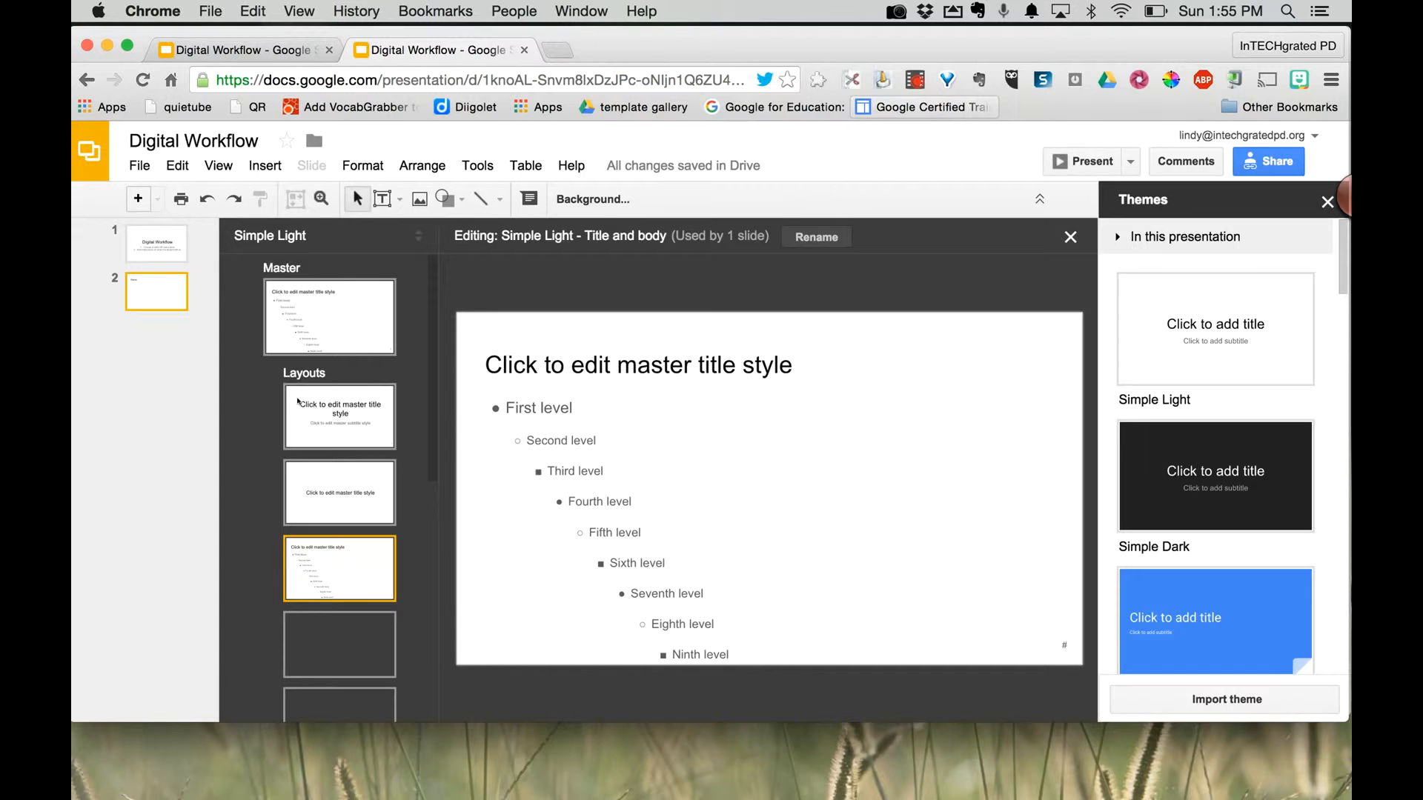
pyautogui.scroll(-5, 325, 462)
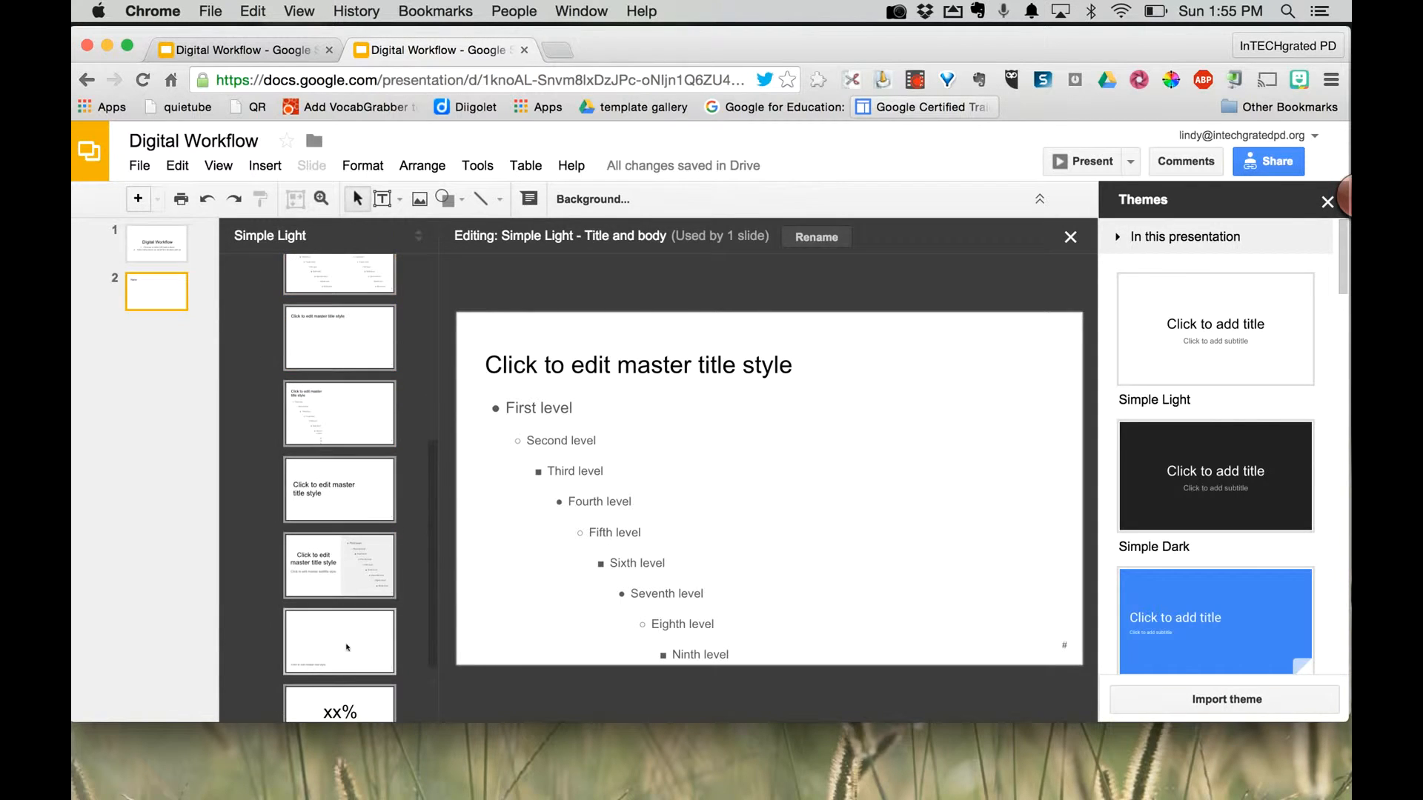
pyautogui.scroll(5, 348, 400)
pyautogui.scroll(-3, 341, 370)
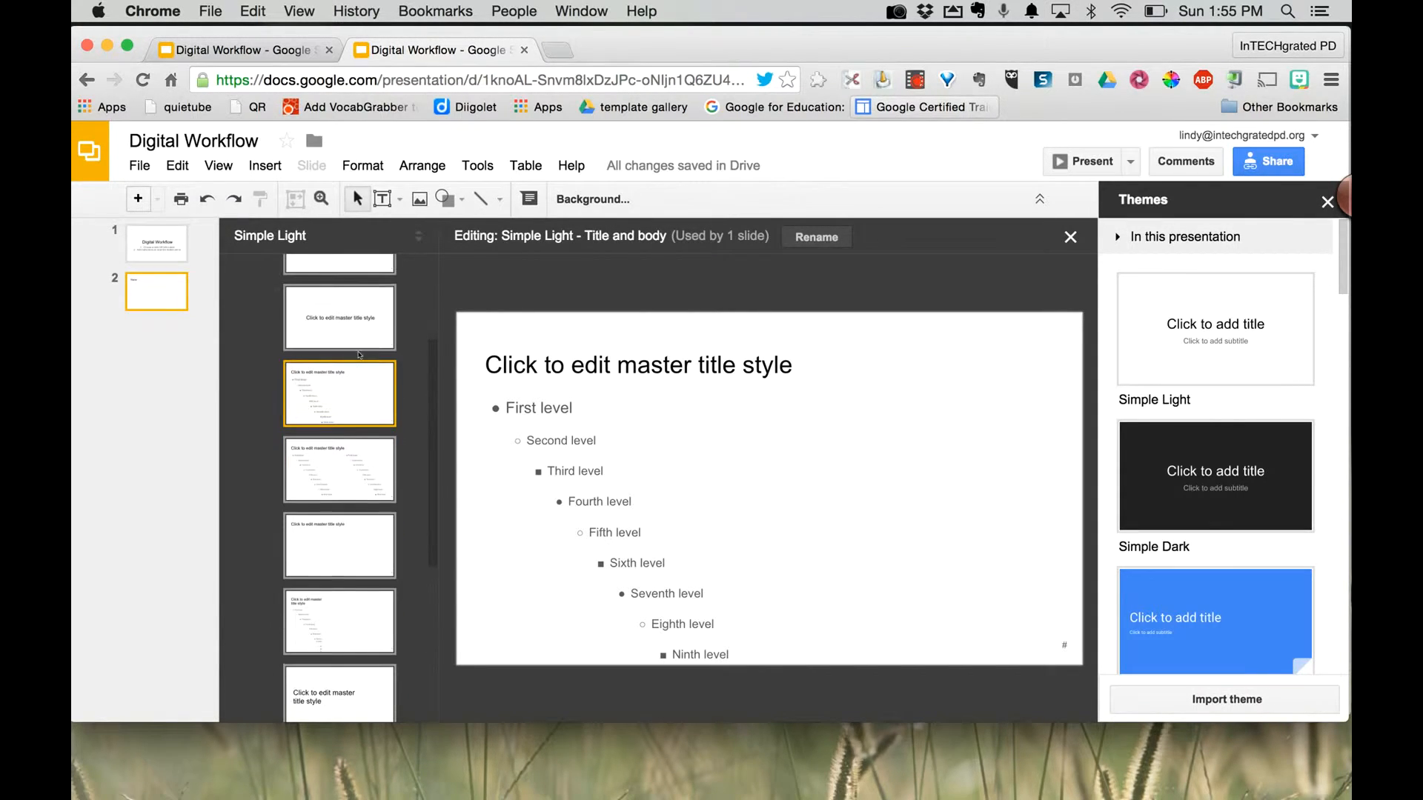
pyautogui.click(339, 482)
pyautogui.rightClick(340, 480)
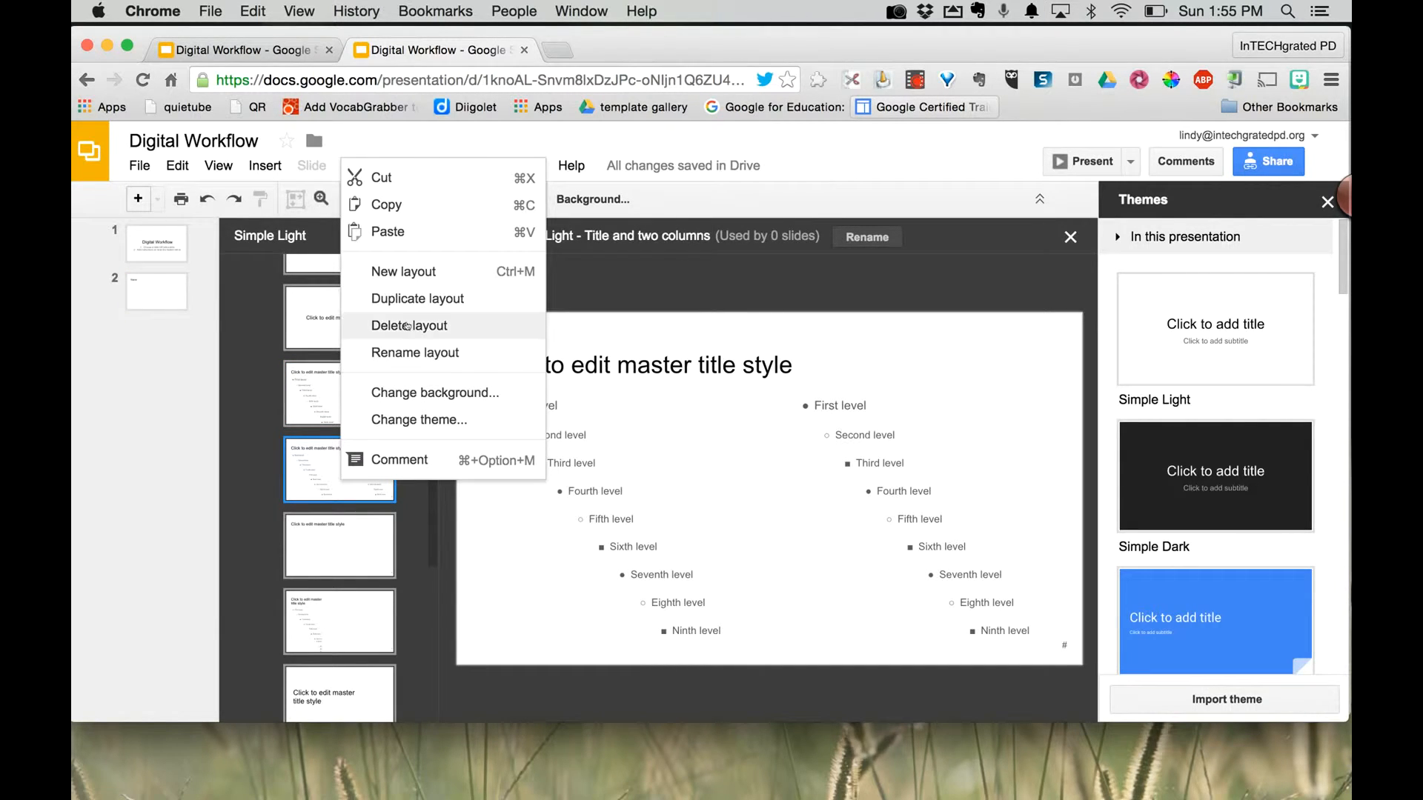
pyautogui.click(437, 325)
# Step: Delete the Title only, One column text, Main point, and Section title and description layouts from the master
pyautogui.rightClick(325, 473)
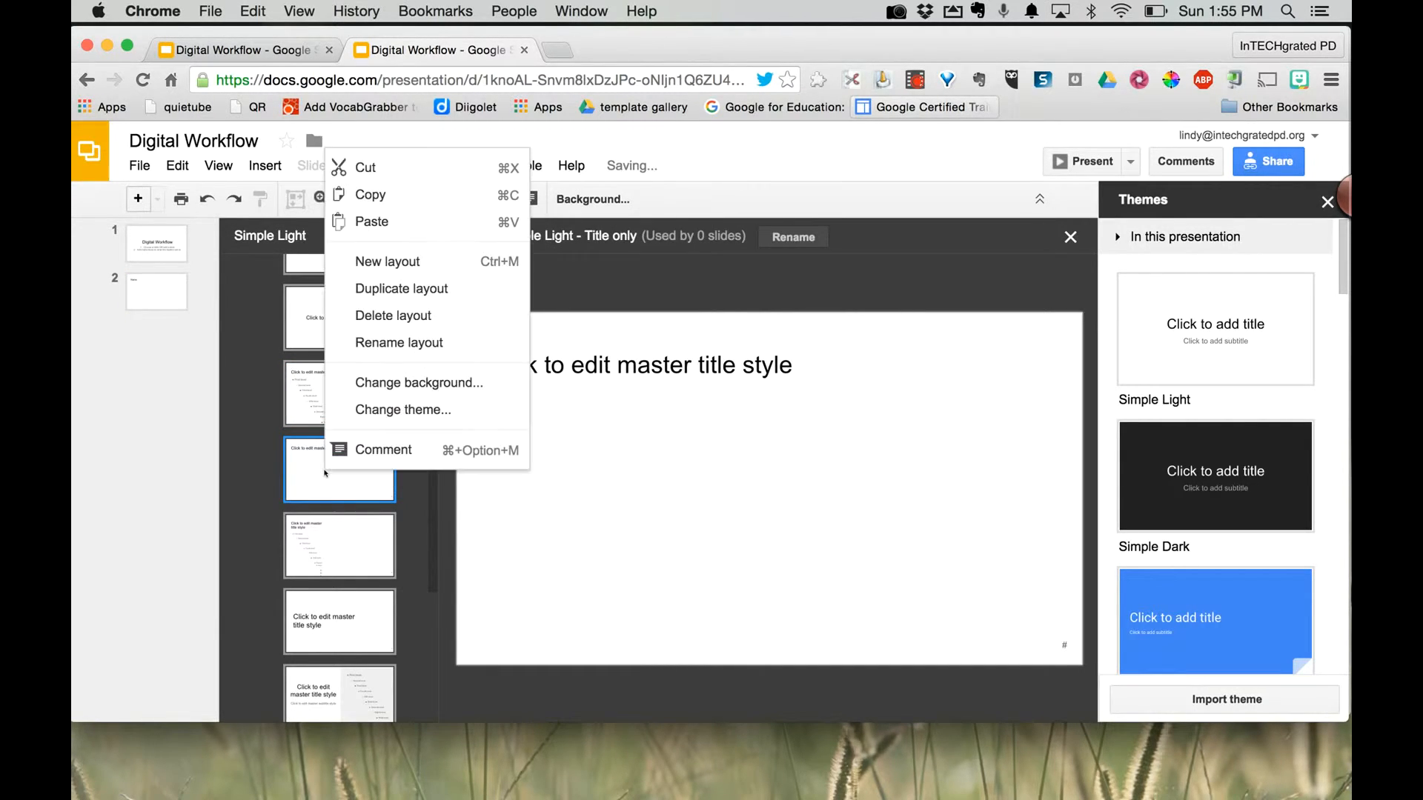
pyautogui.click(391, 315)
pyautogui.rightClick(320, 479)
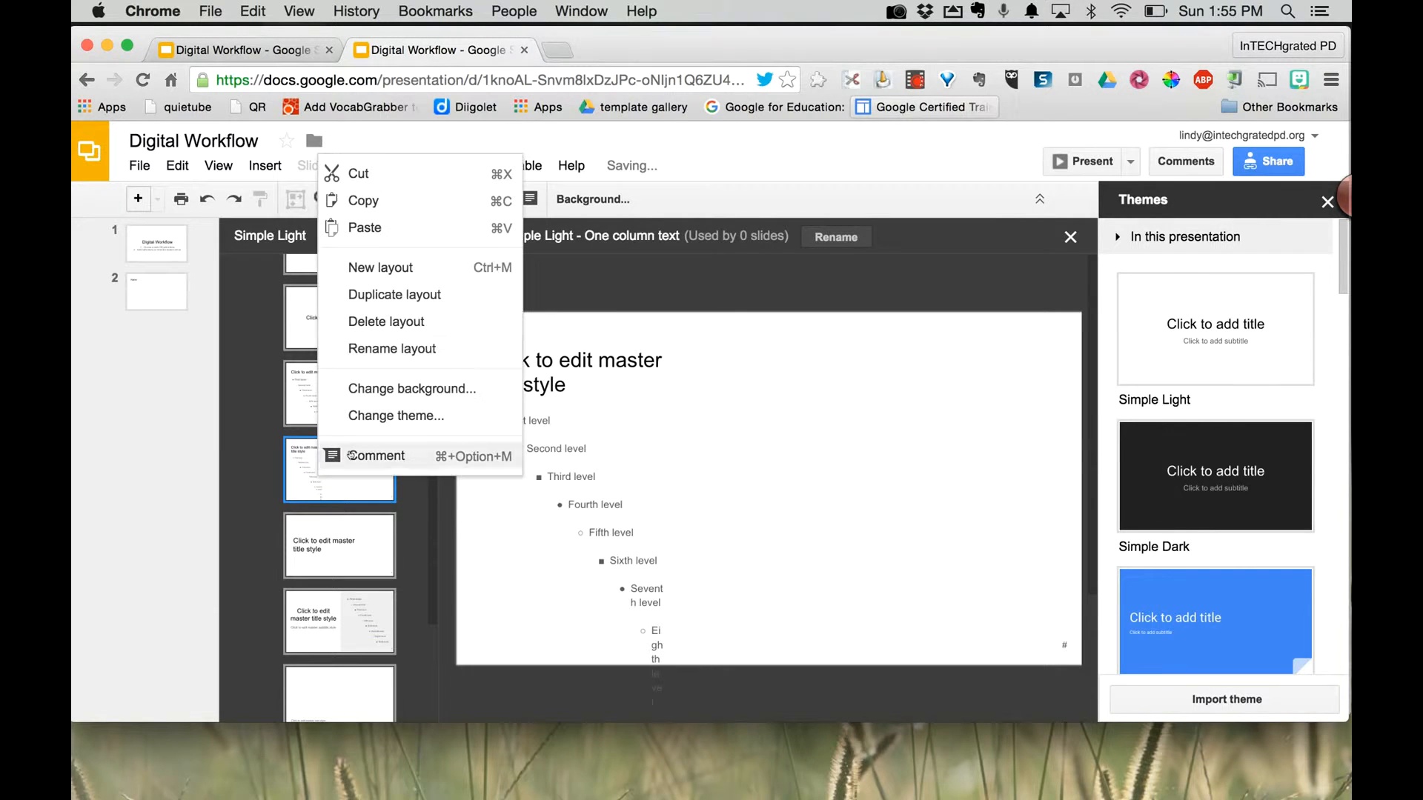
pyautogui.click(382, 322)
pyautogui.rightClick(324, 471)
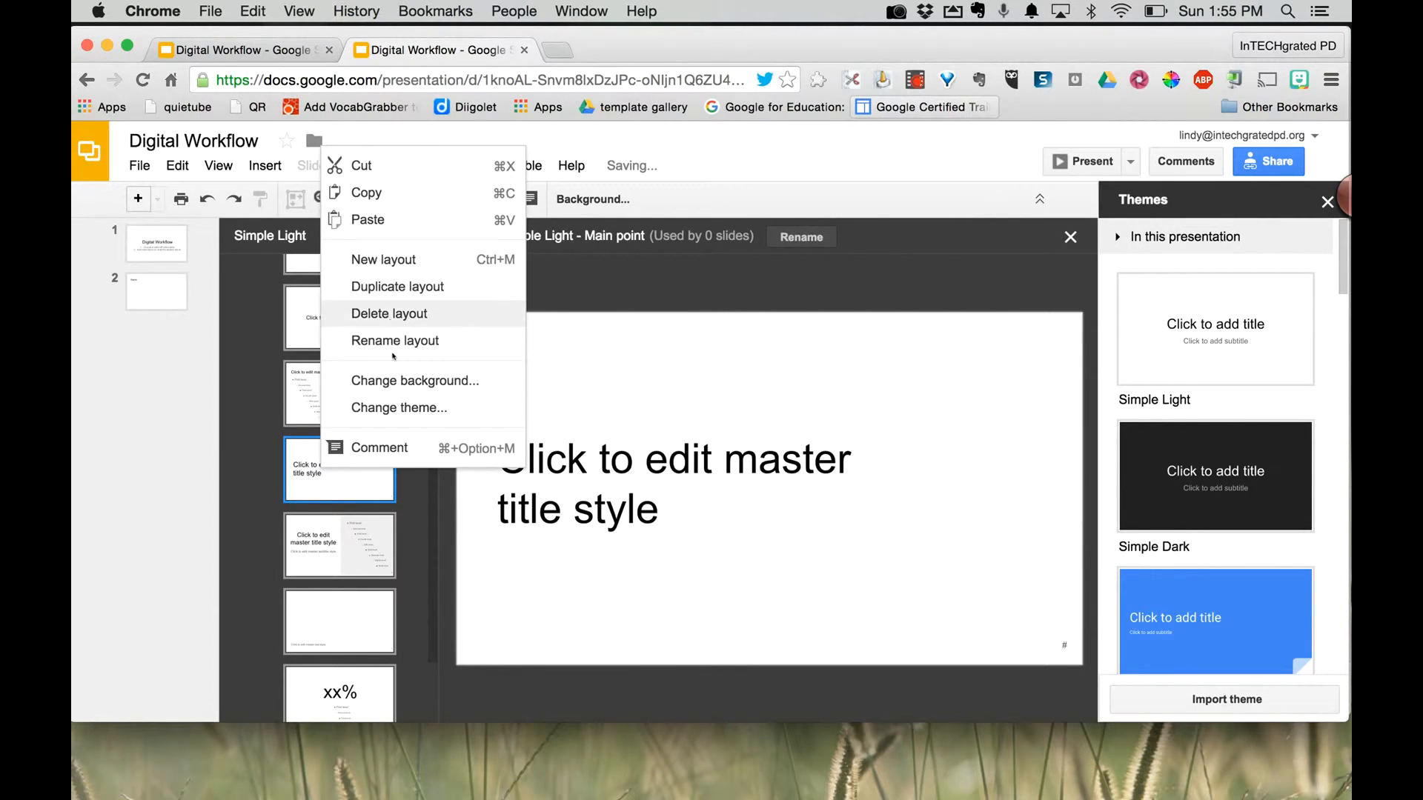
pyautogui.click(391, 318)
pyautogui.rightClick(320, 473)
pyautogui.click(363, 325)
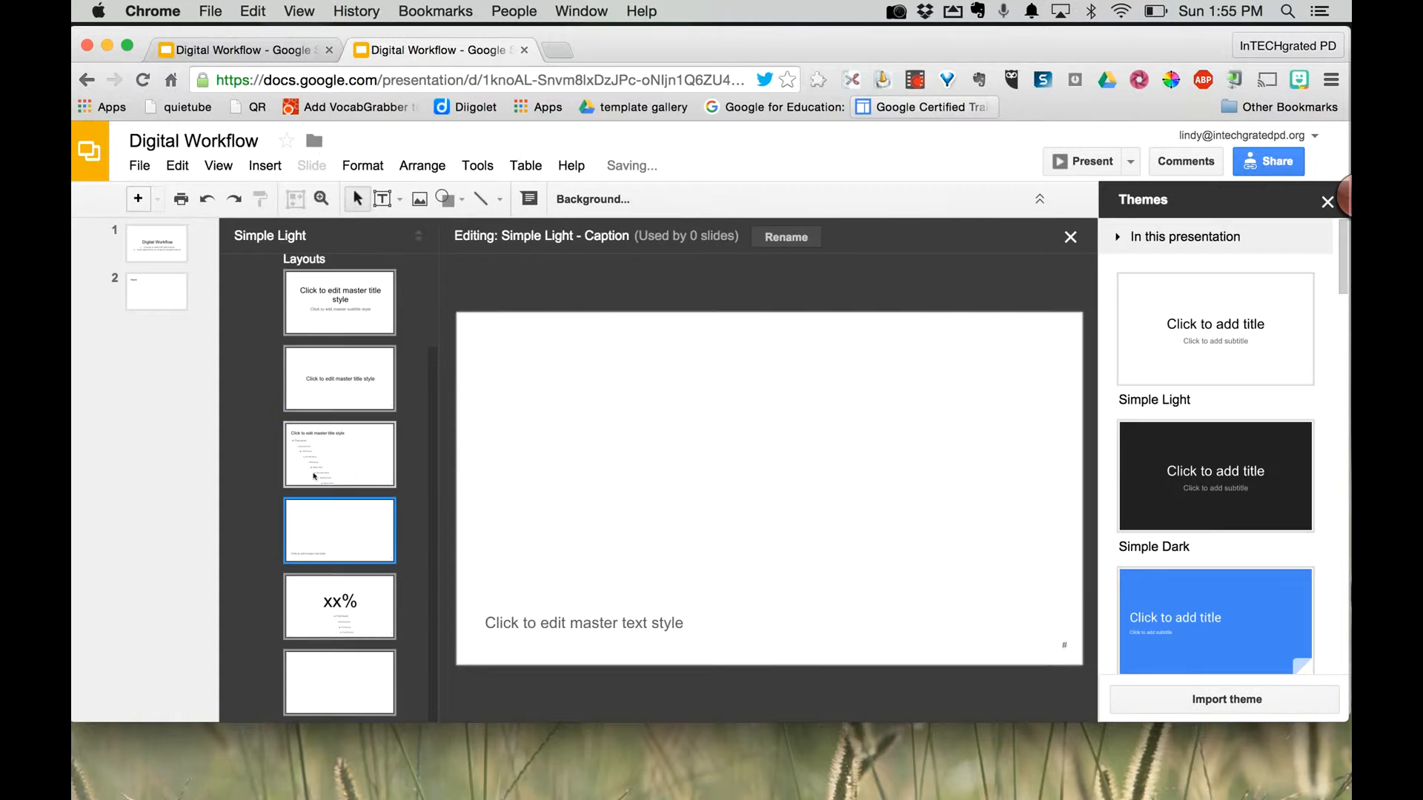
# Step: Delete the Caption and Big number layouts from the master
pyautogui.rightClick(315, 466)
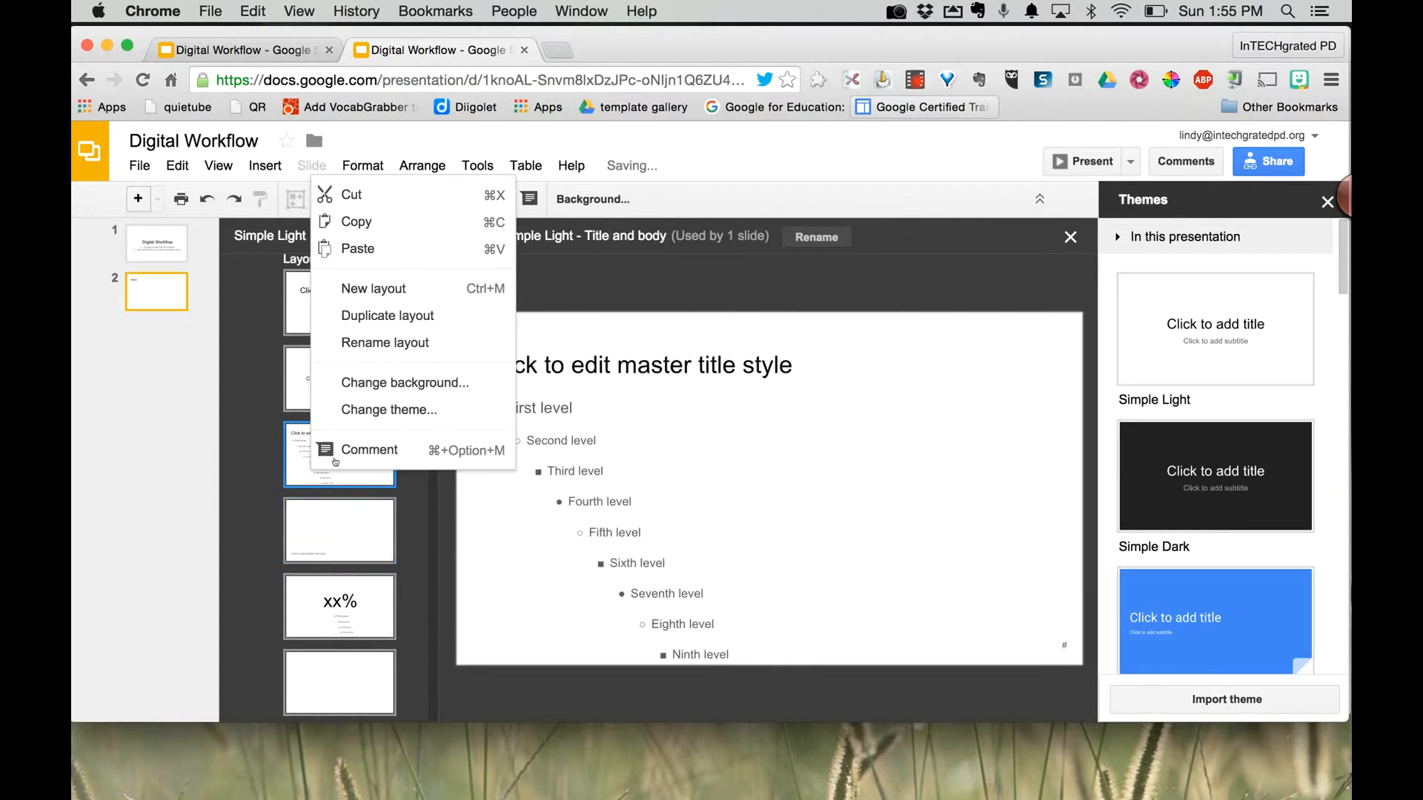
pyautogui.rightClick(330, 519)
pyautogui.click(370, 381)
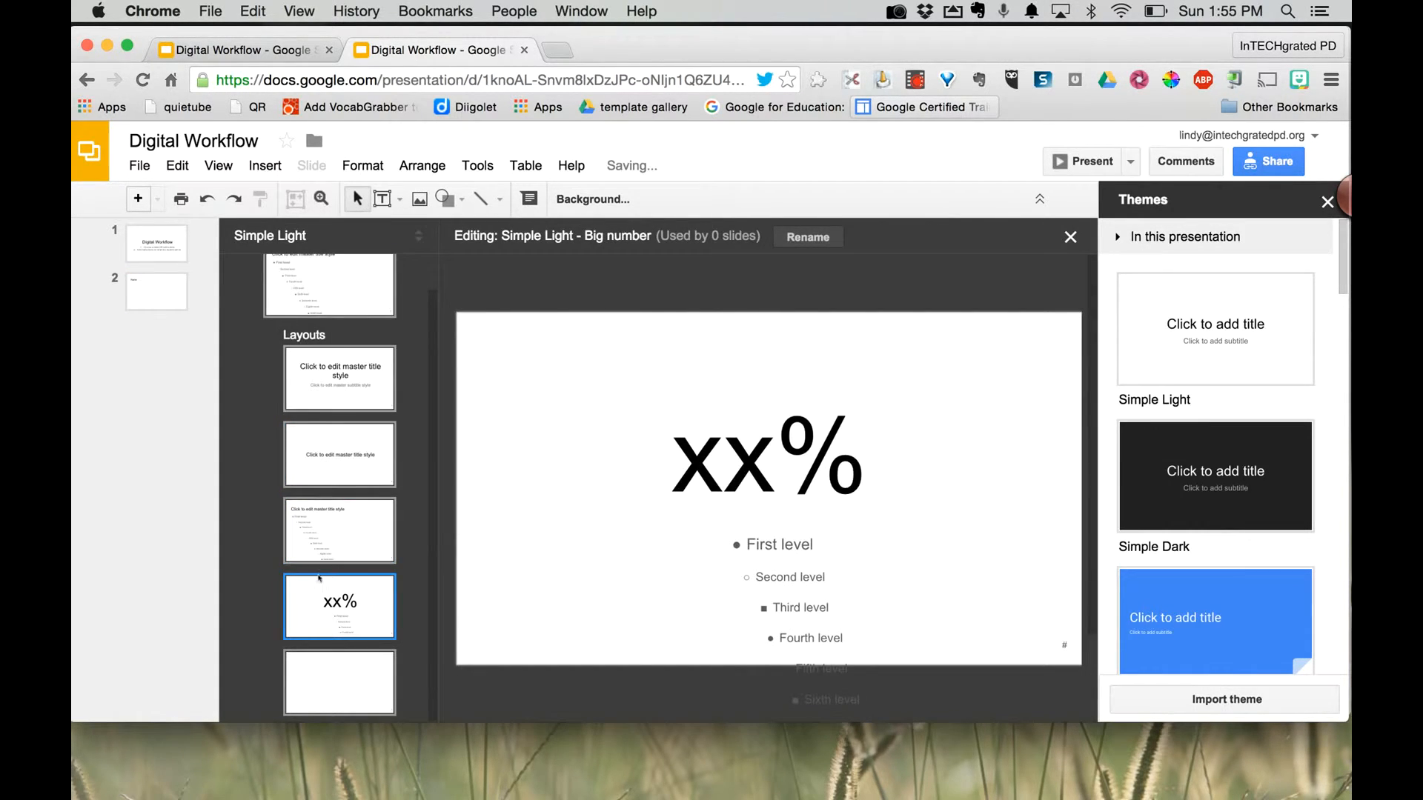
pyautogui.rightClick(327, 596)
pyautogui.click(378, 462)
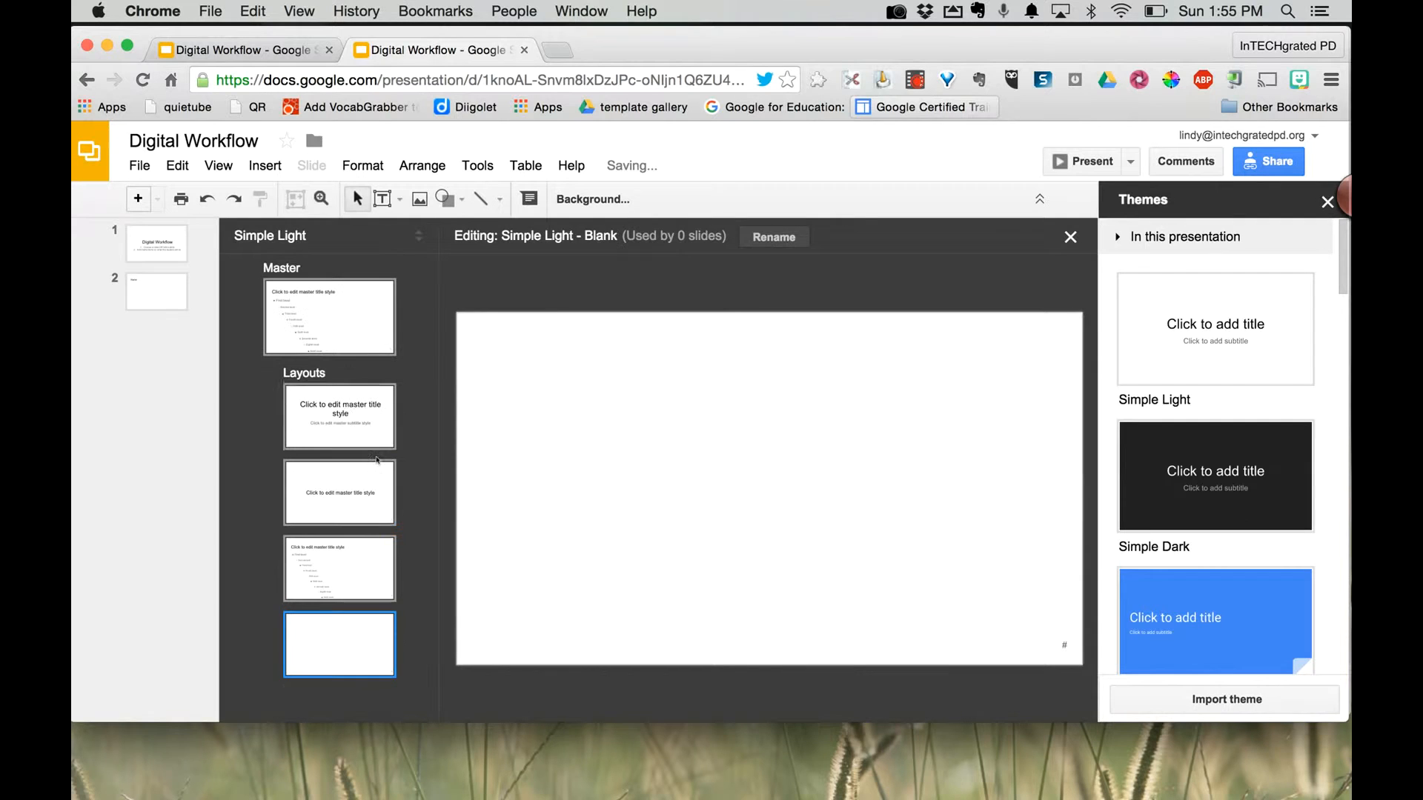
# Step: Delete the bulleted body placeholder from the Title and body layout in the master, keeping its title placeholder
pyautogui.click(335, 407)
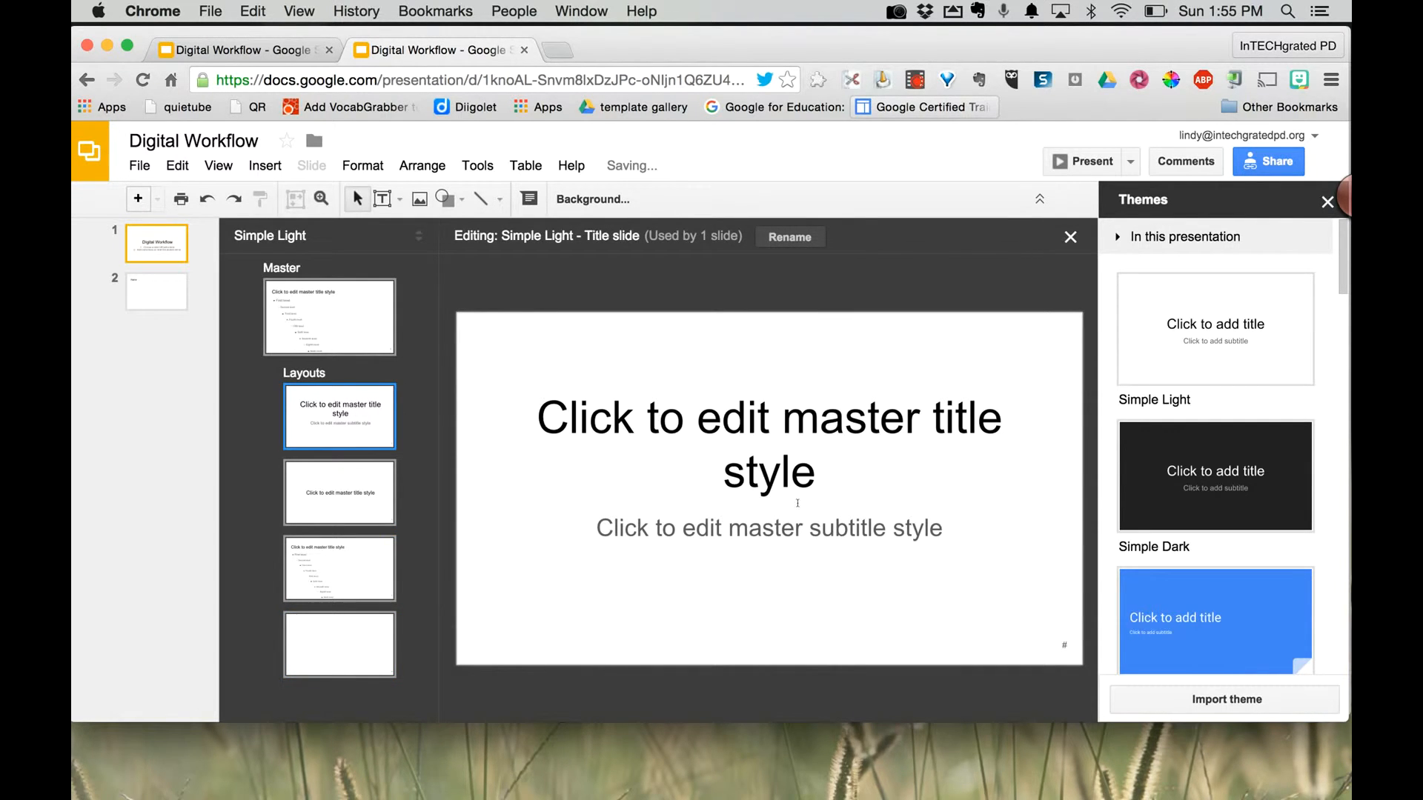
pyautogui.click(326, 557)
pyautogui.tripleClick(554, 361)
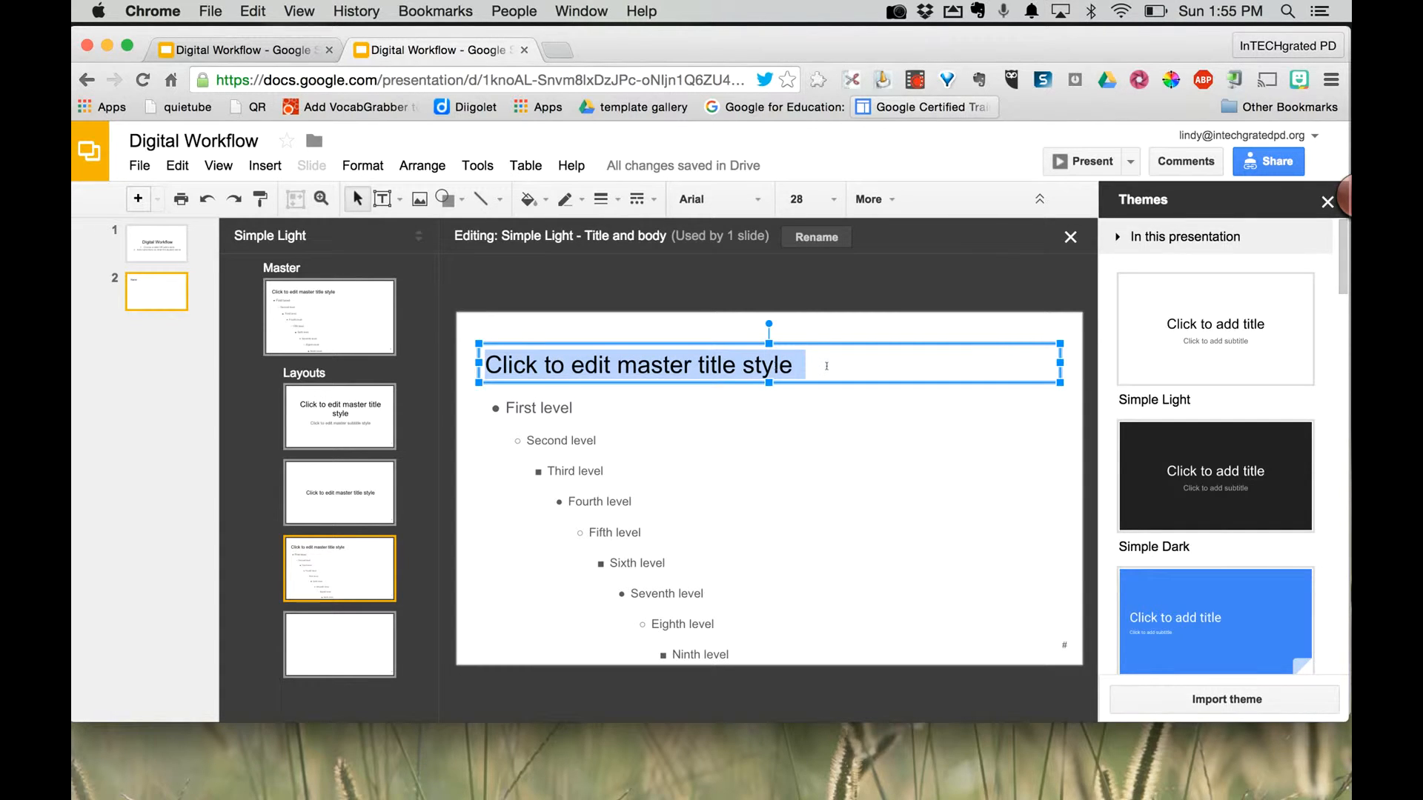
pyautogui.click(518, 349)
pyautogui.tripleClick(591, 440)
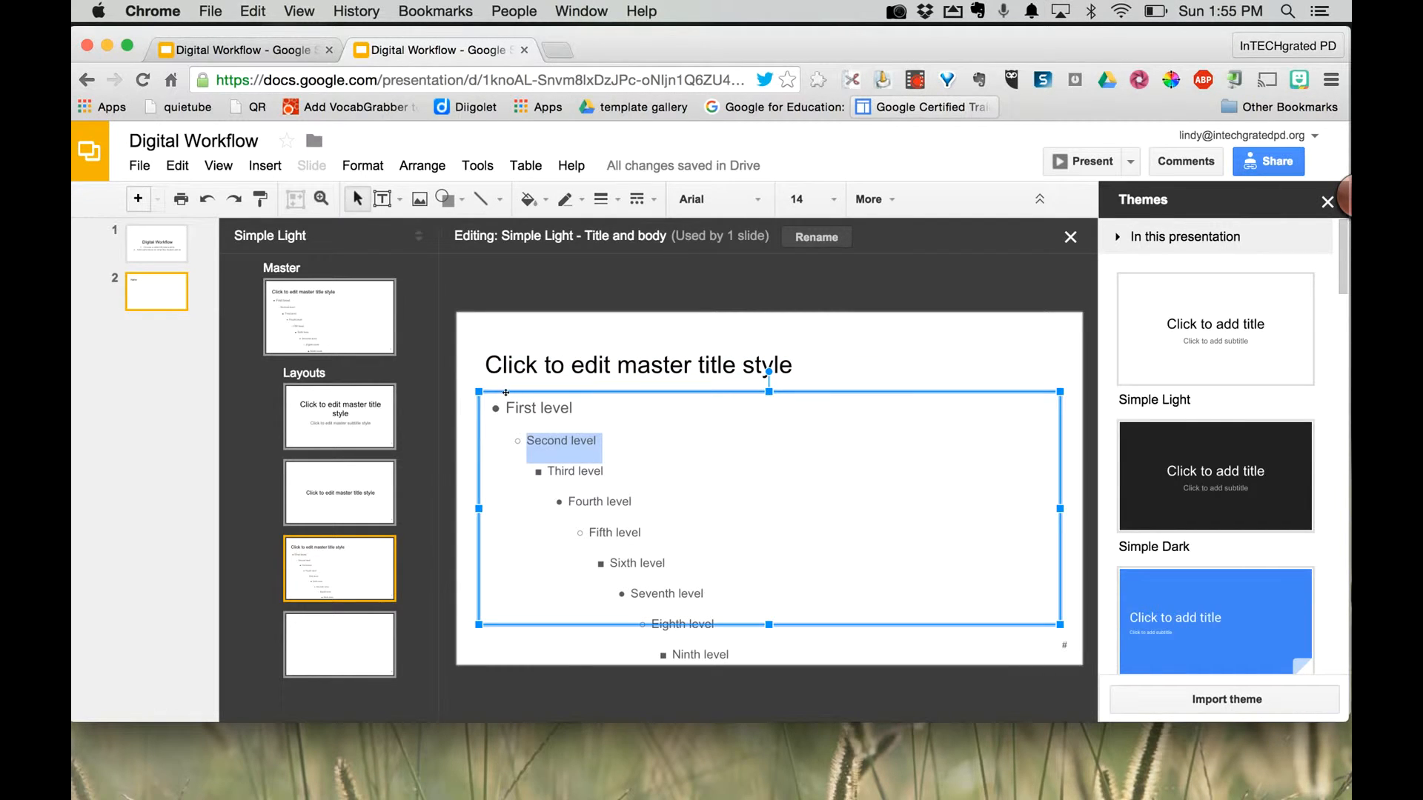
pyautogui.click(504, 393)
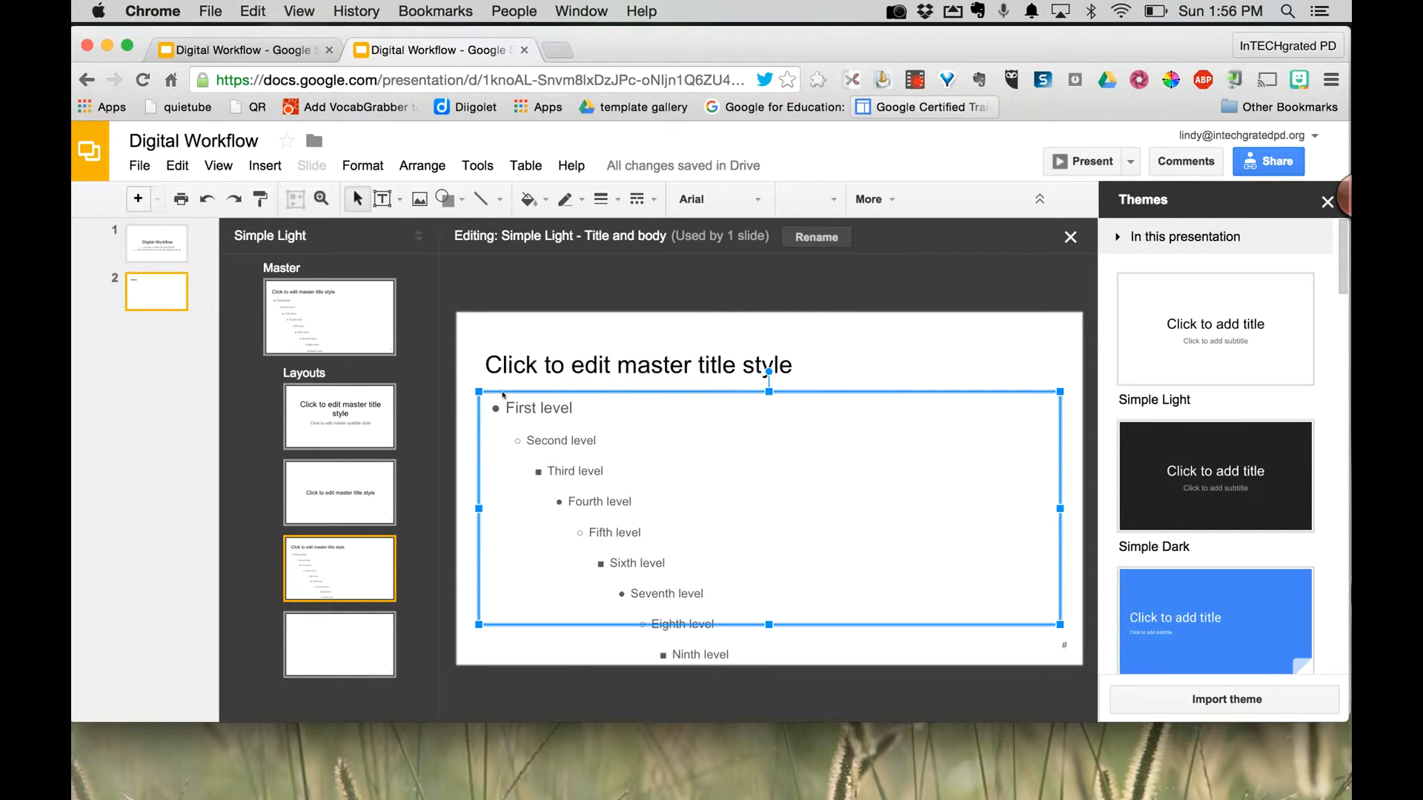
pyautogui.press('Delete')
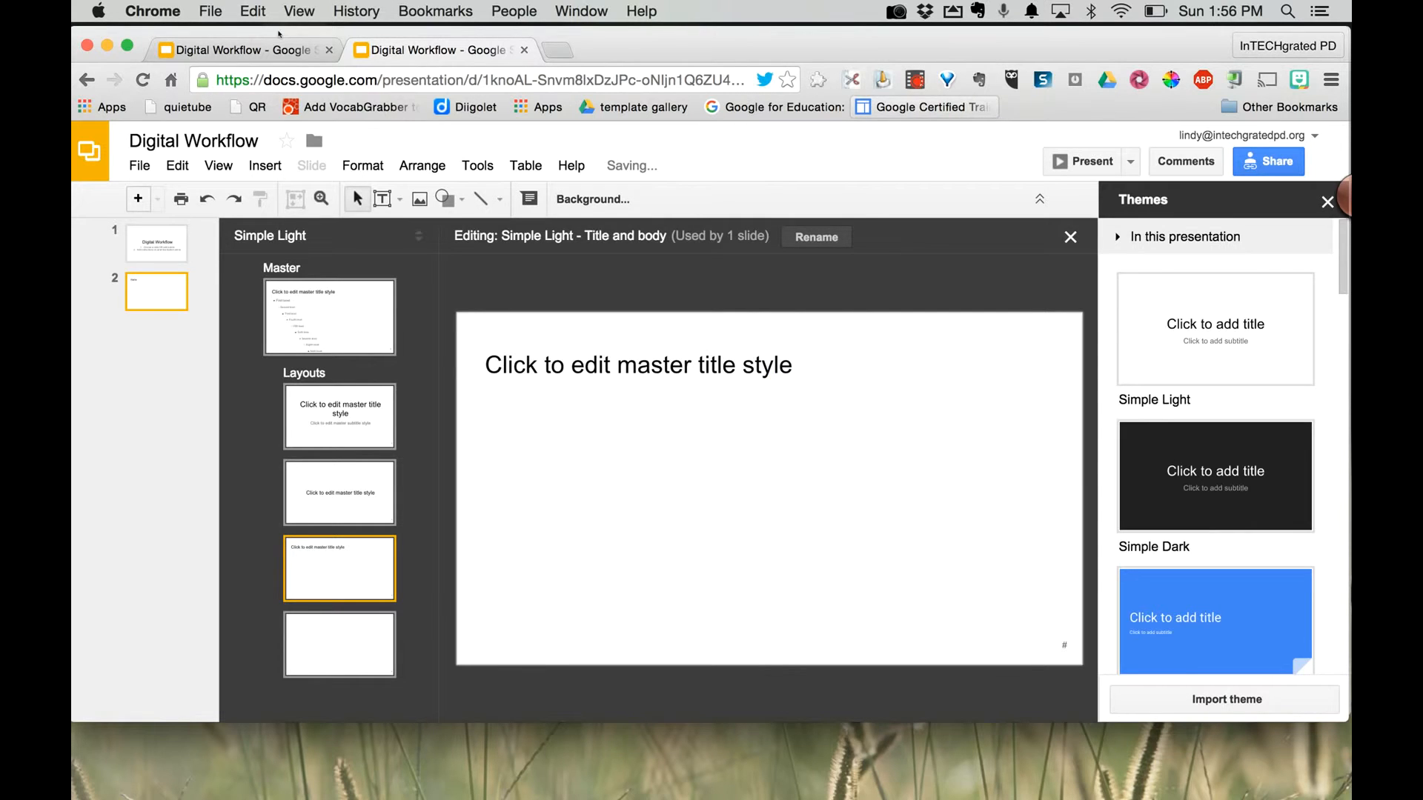
# Step: Check the original Digital Workflow presentation, return to the copy, and exit its master view
pyautogui.click(245, 49)
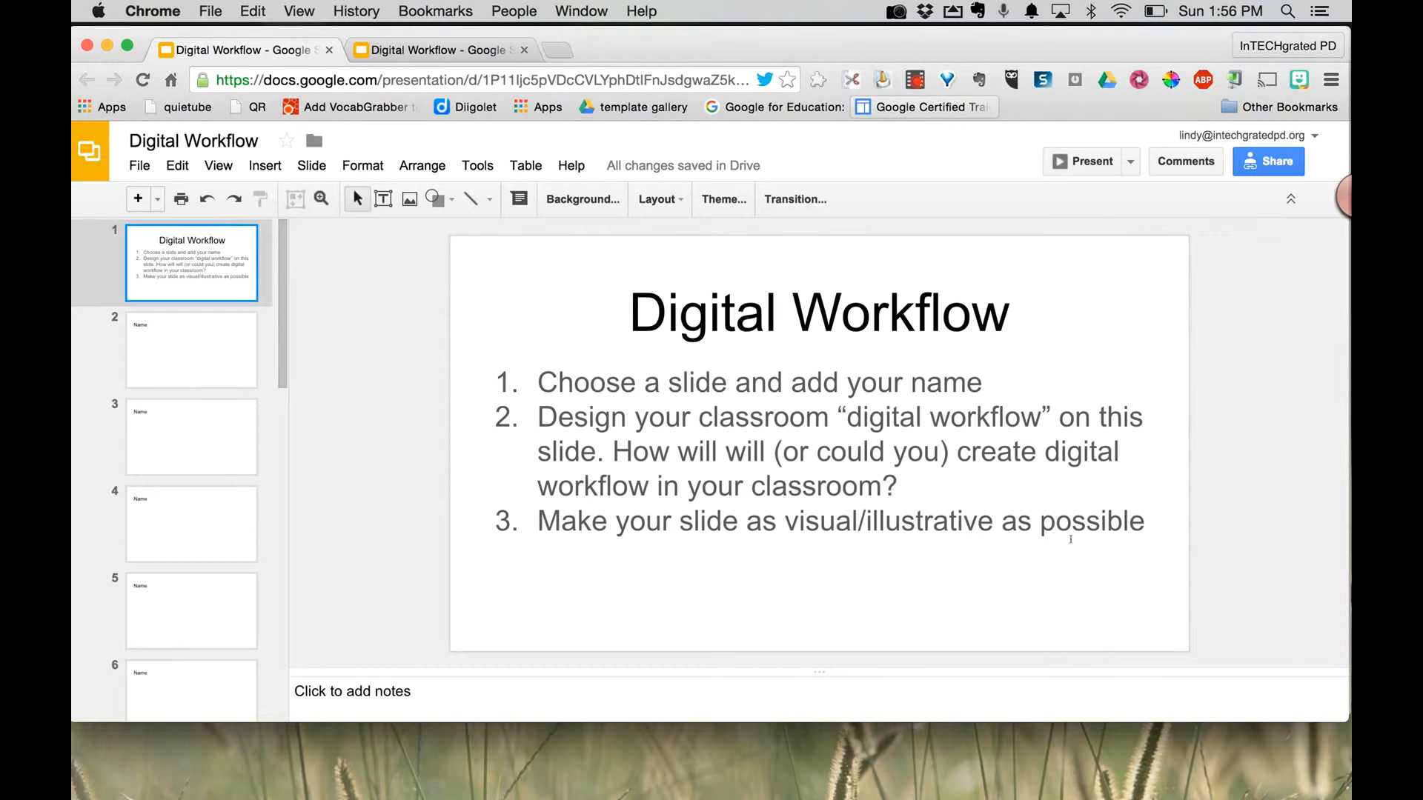
pyautogui.click(389, 52)
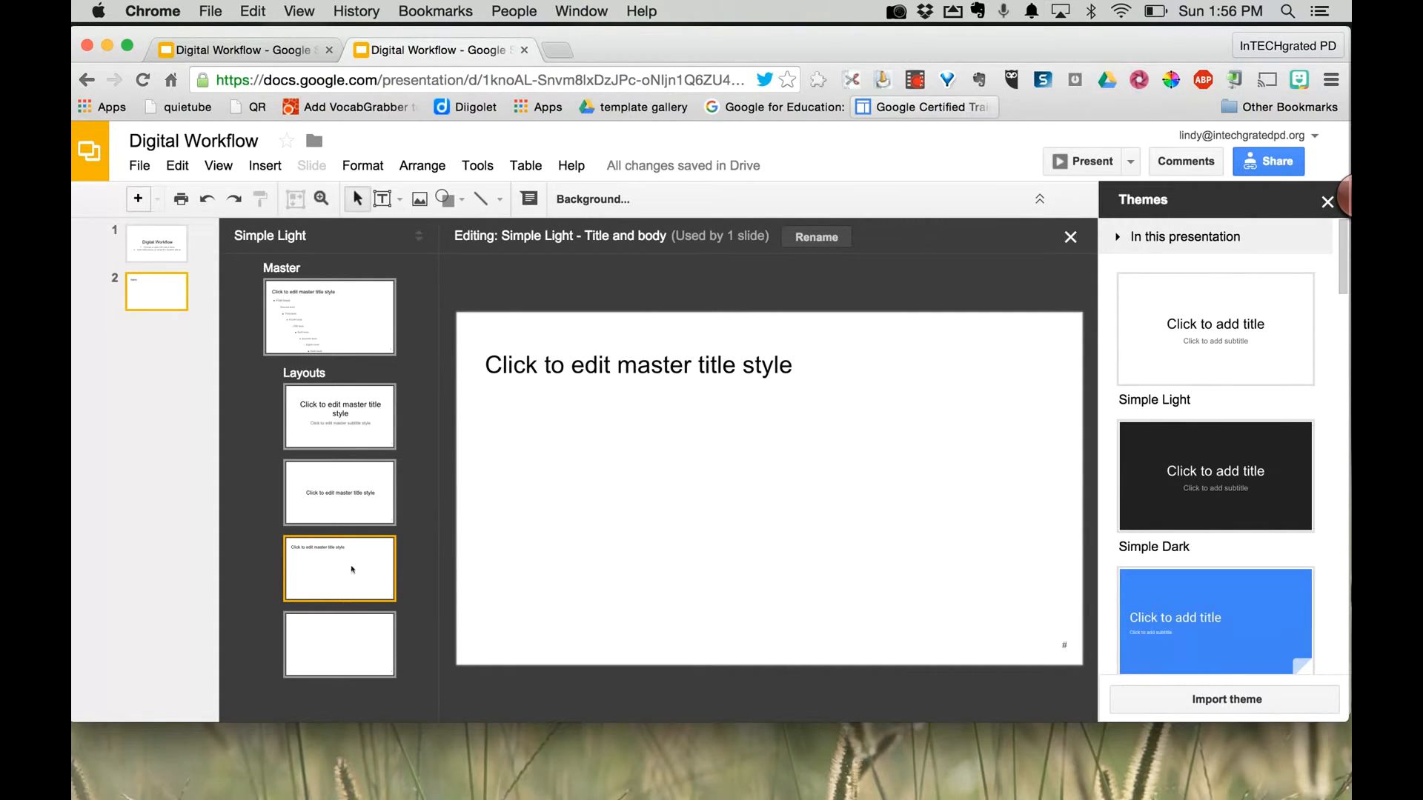
pyautogui.click(341, 640)
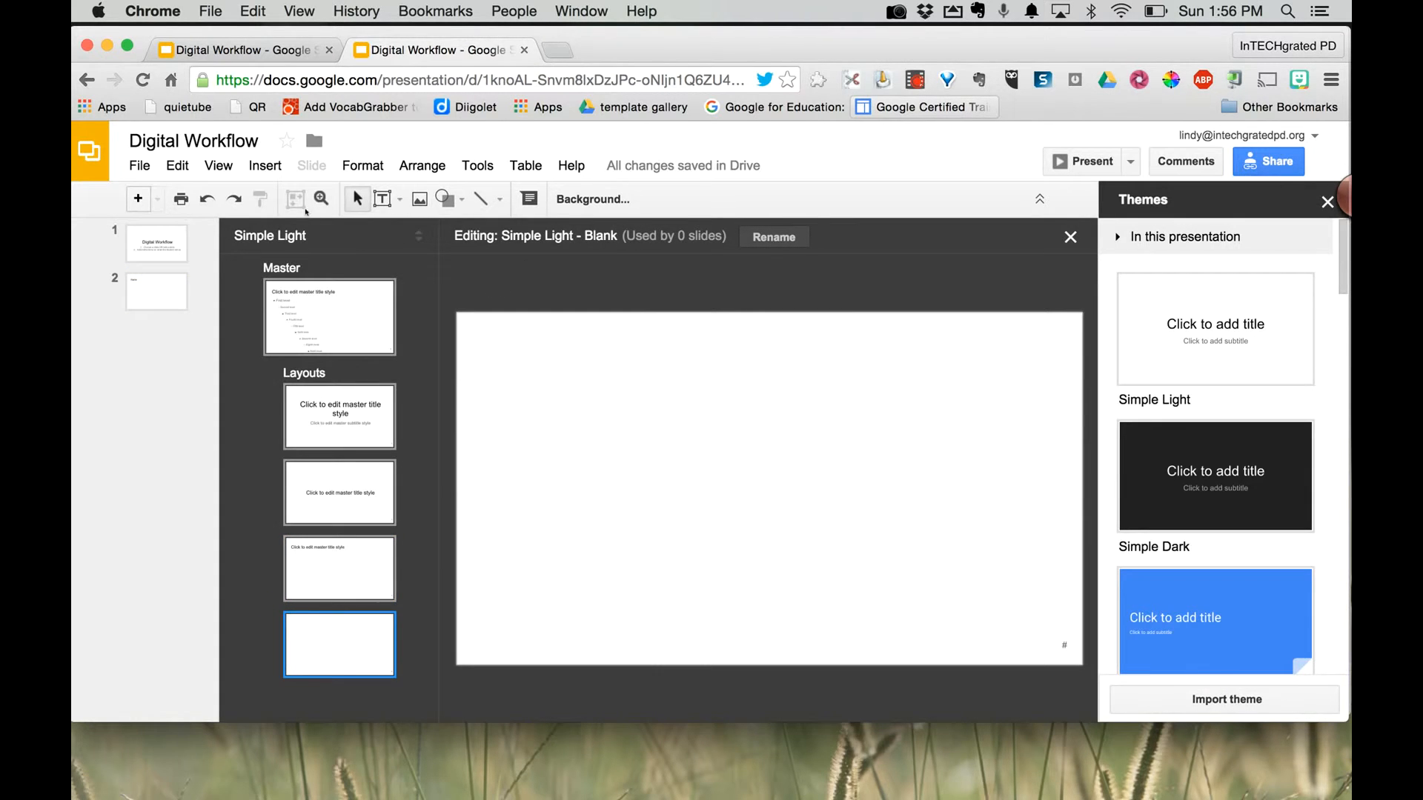
pyautogui.click(218, 165)
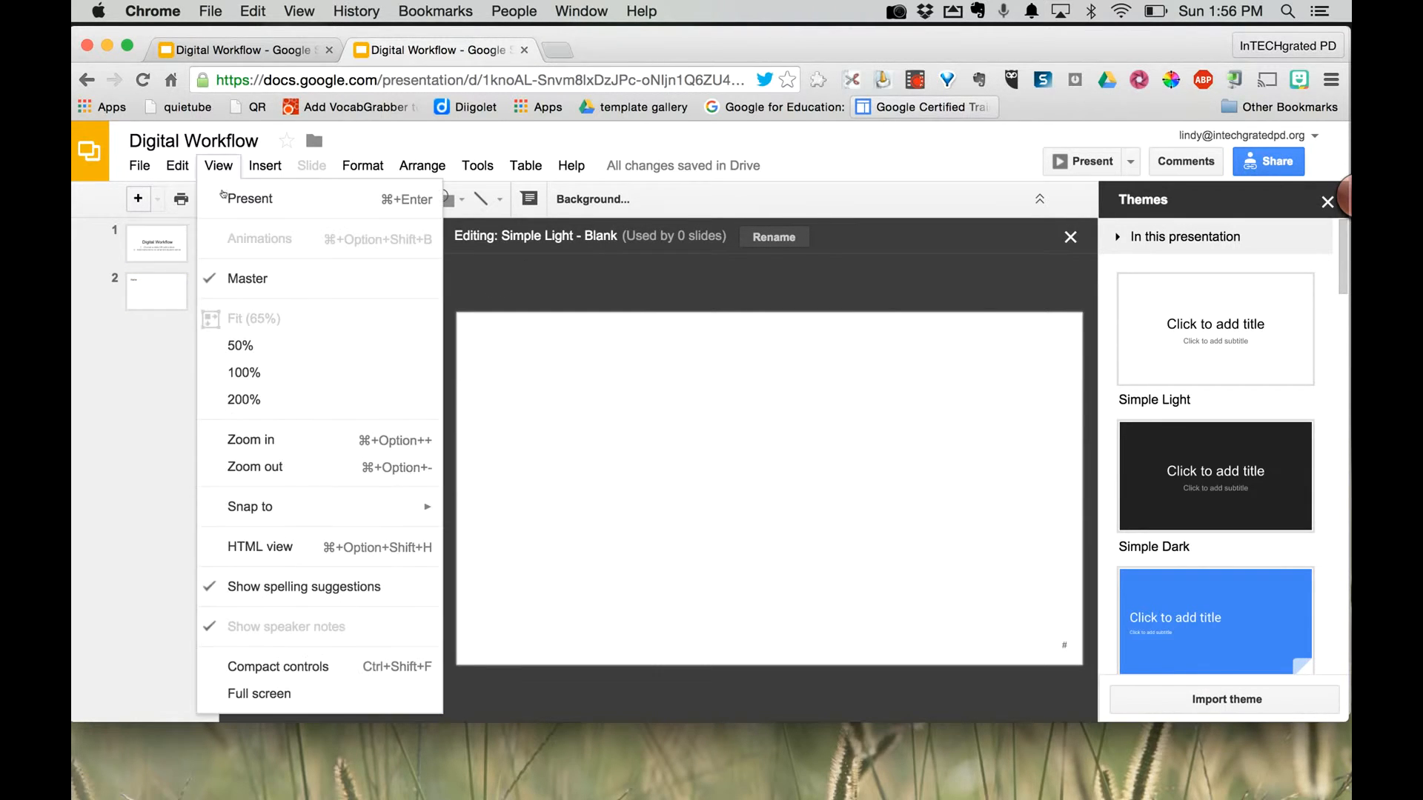
pyautogui.click(247, 279)
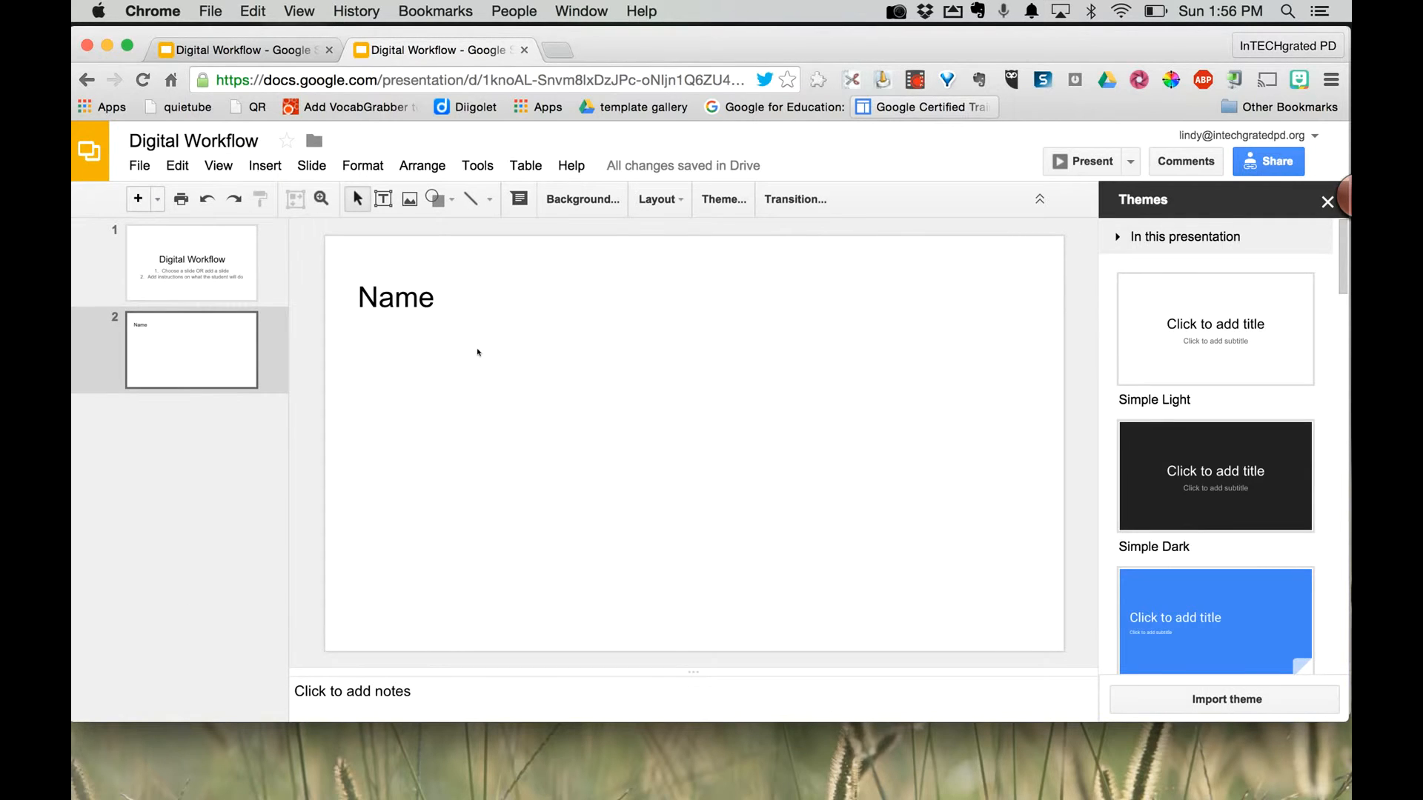
# Step: Apply the Title and body layout to slide 2, the Name slide
pyautogui.rightClick(153, 346)
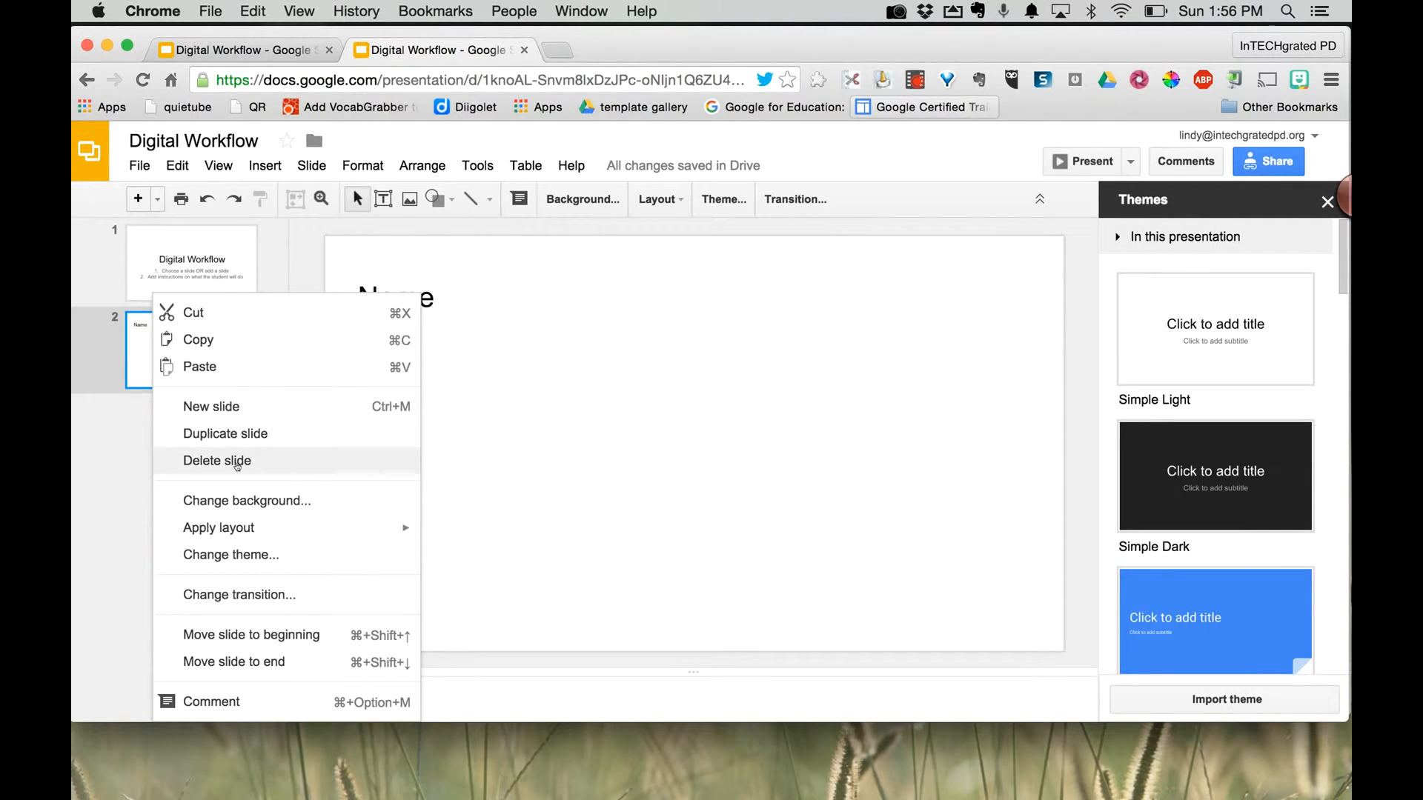
pyautogui.moveTo(232, 523)
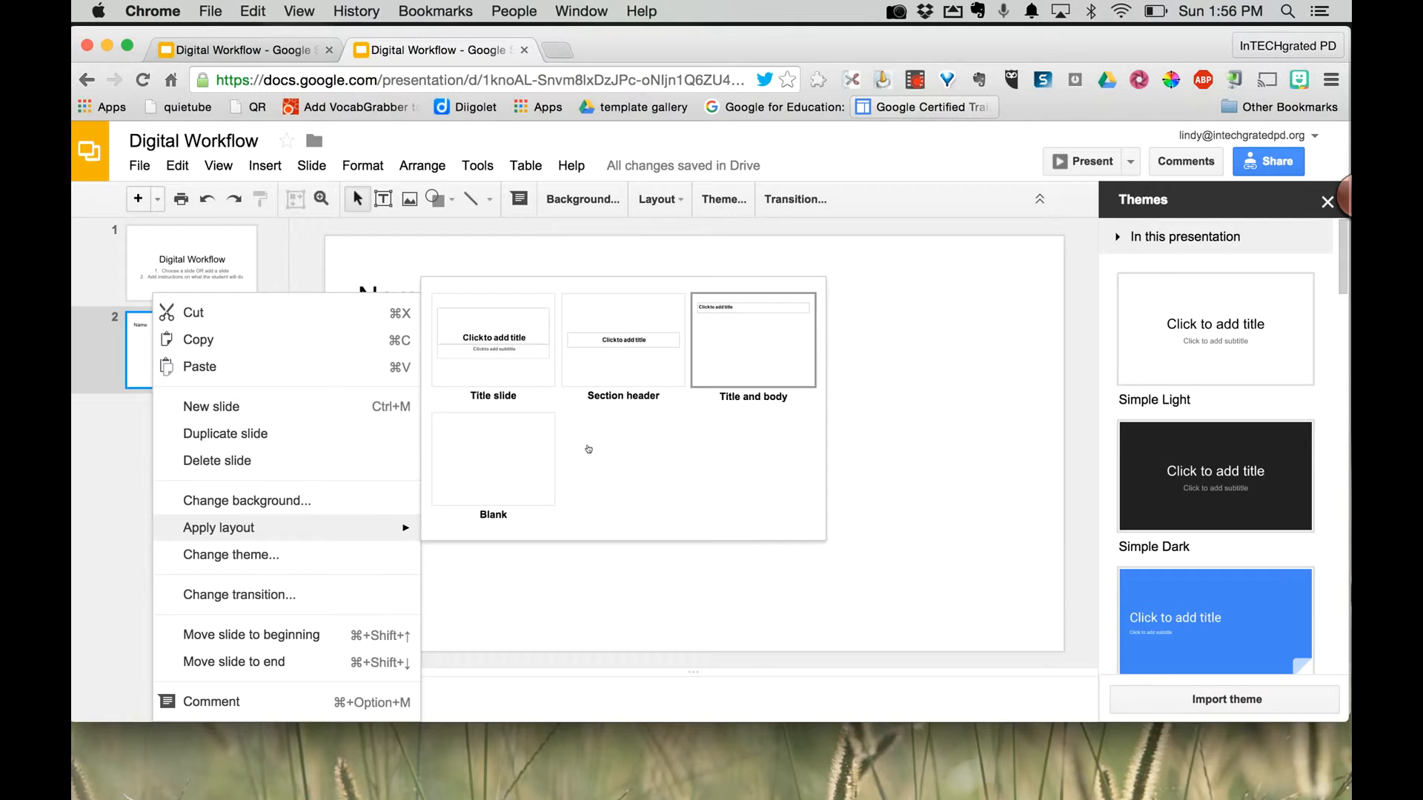
pyautogui.click(754, 352)
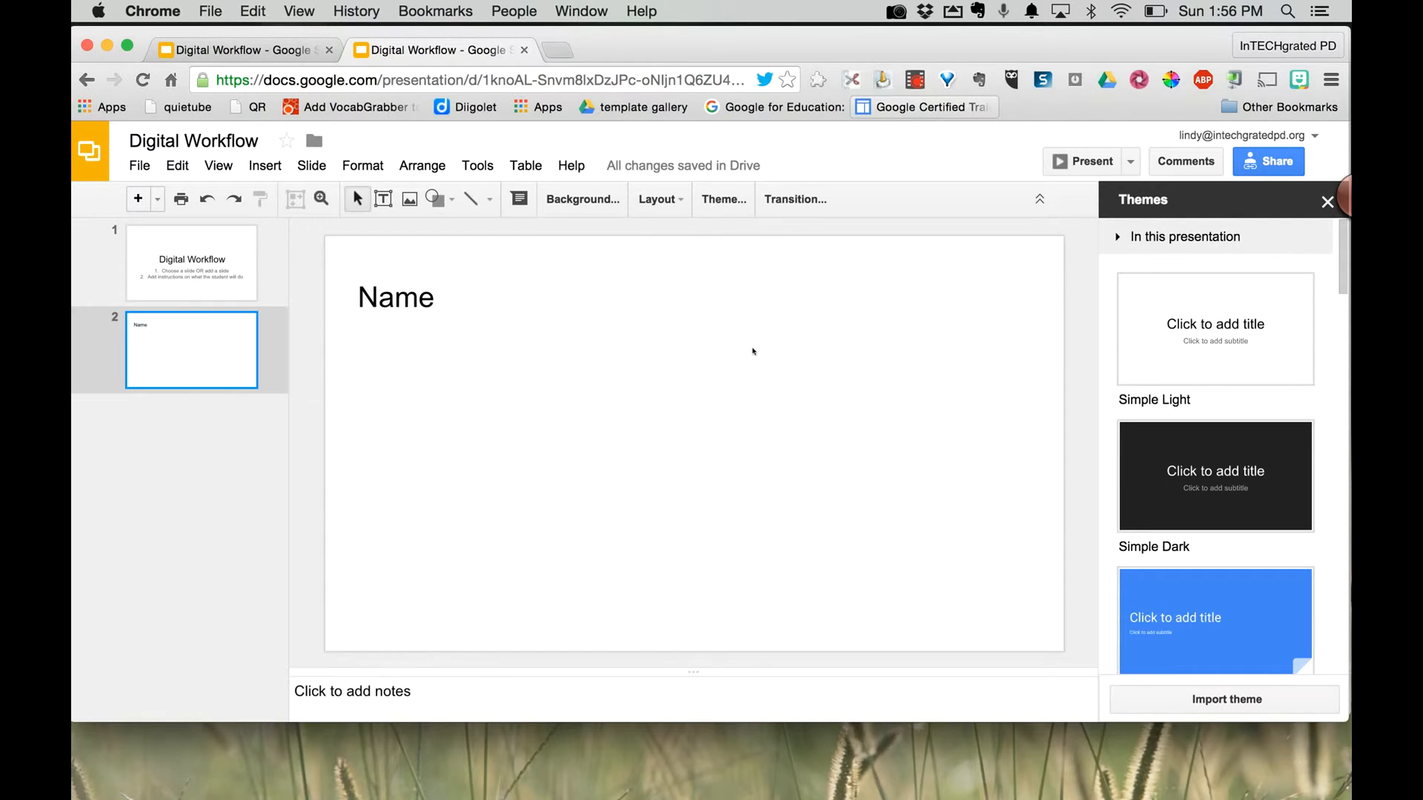
pyautogui.click(421, 292)
pyautogui.click(463, 294)
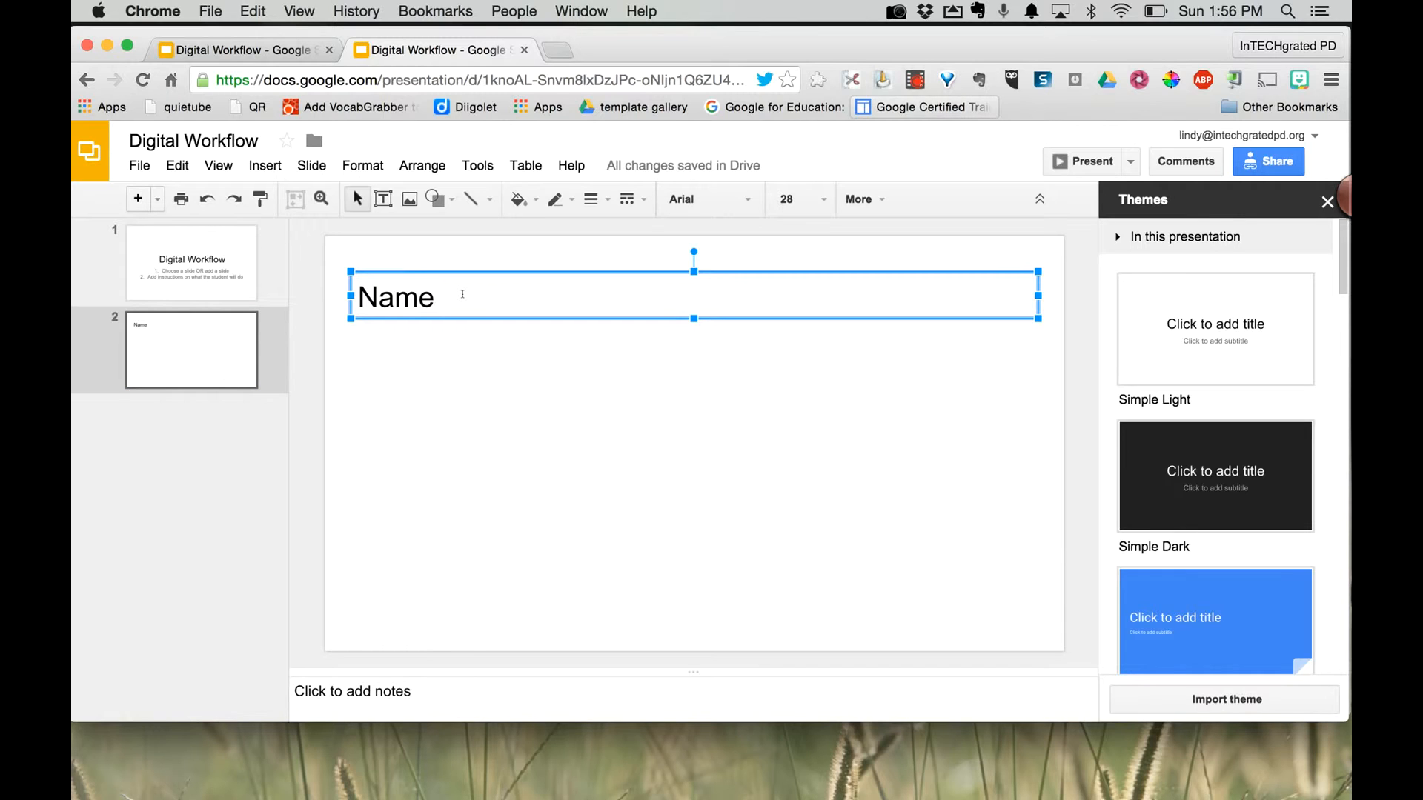
pyautogui.click(503, 424)
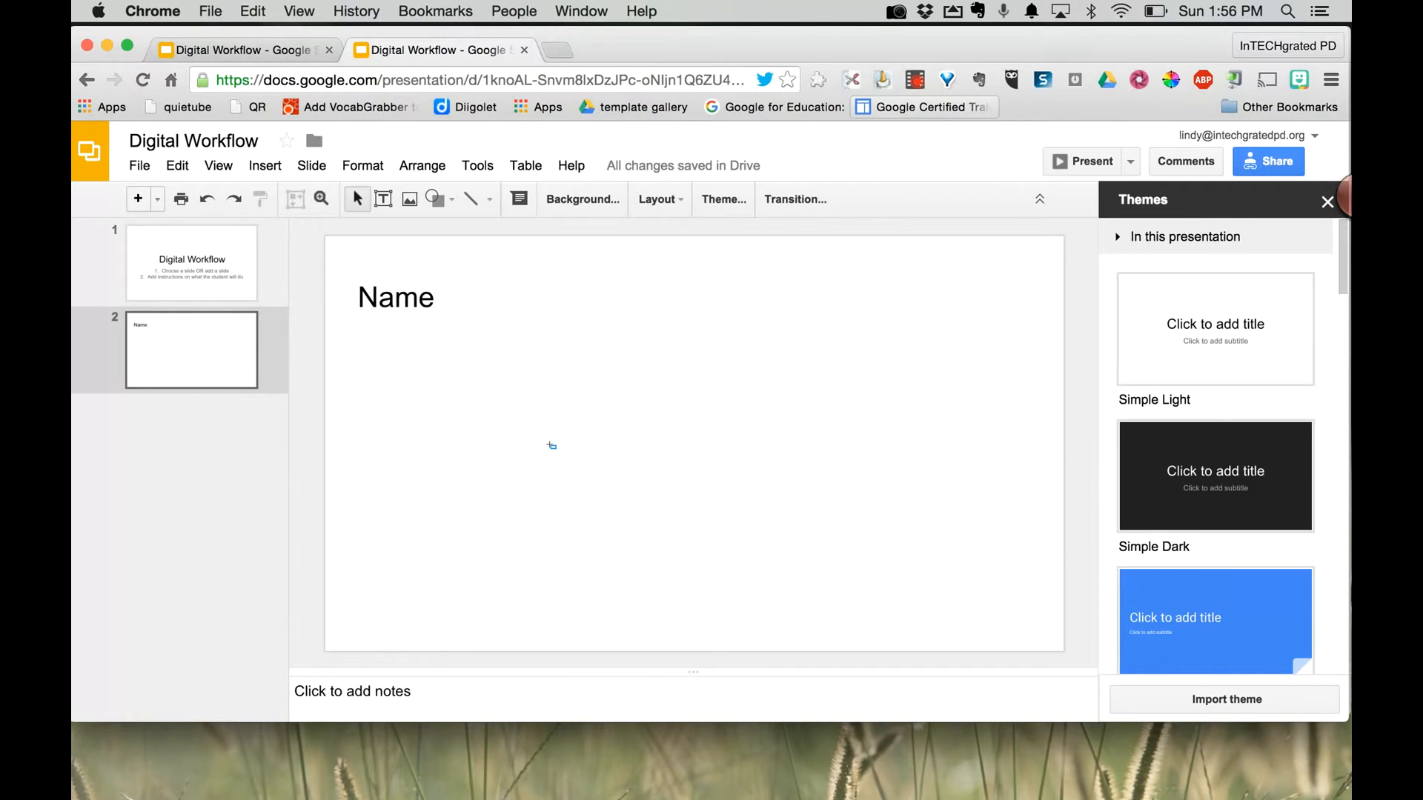
pyautogui.click(442, 298)
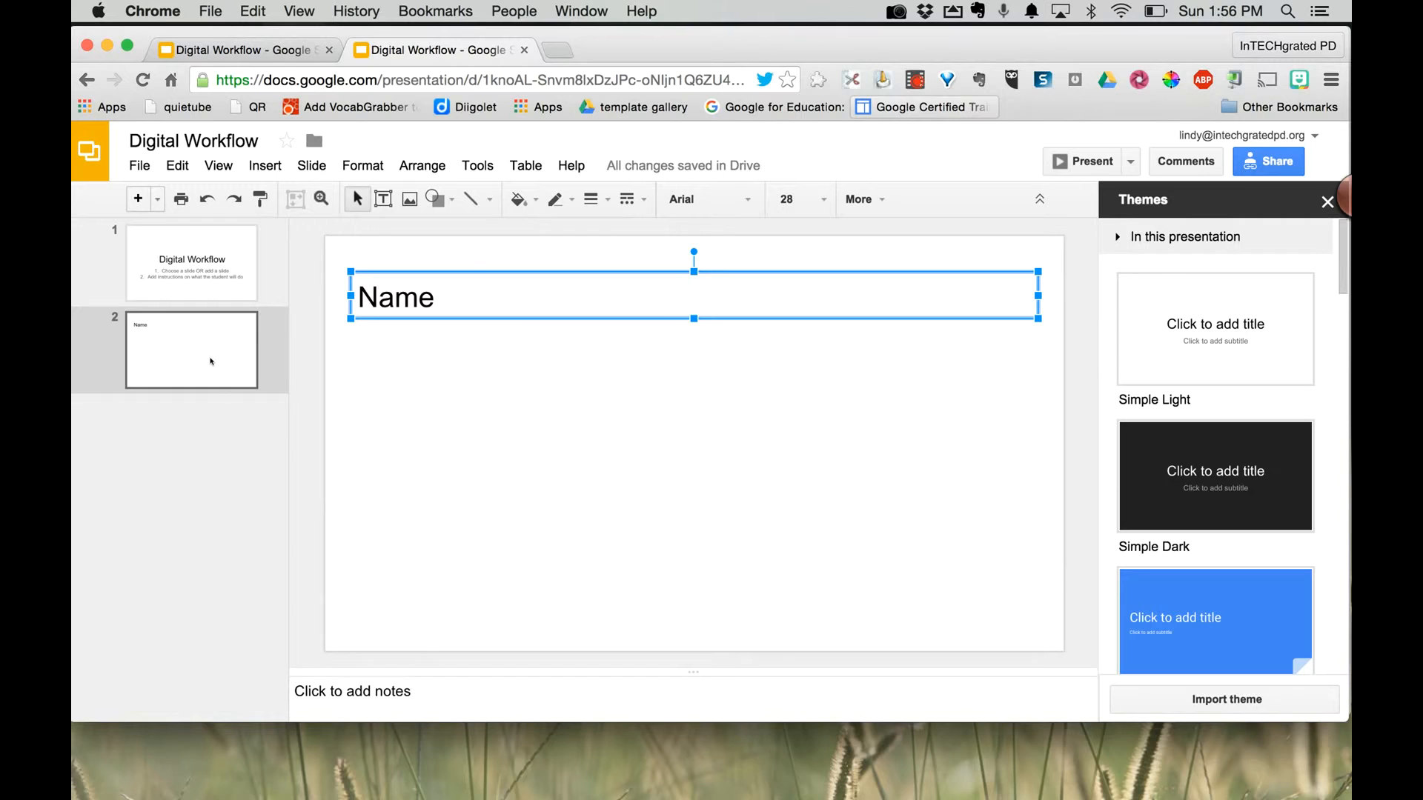
pyautogui.press('super+d')
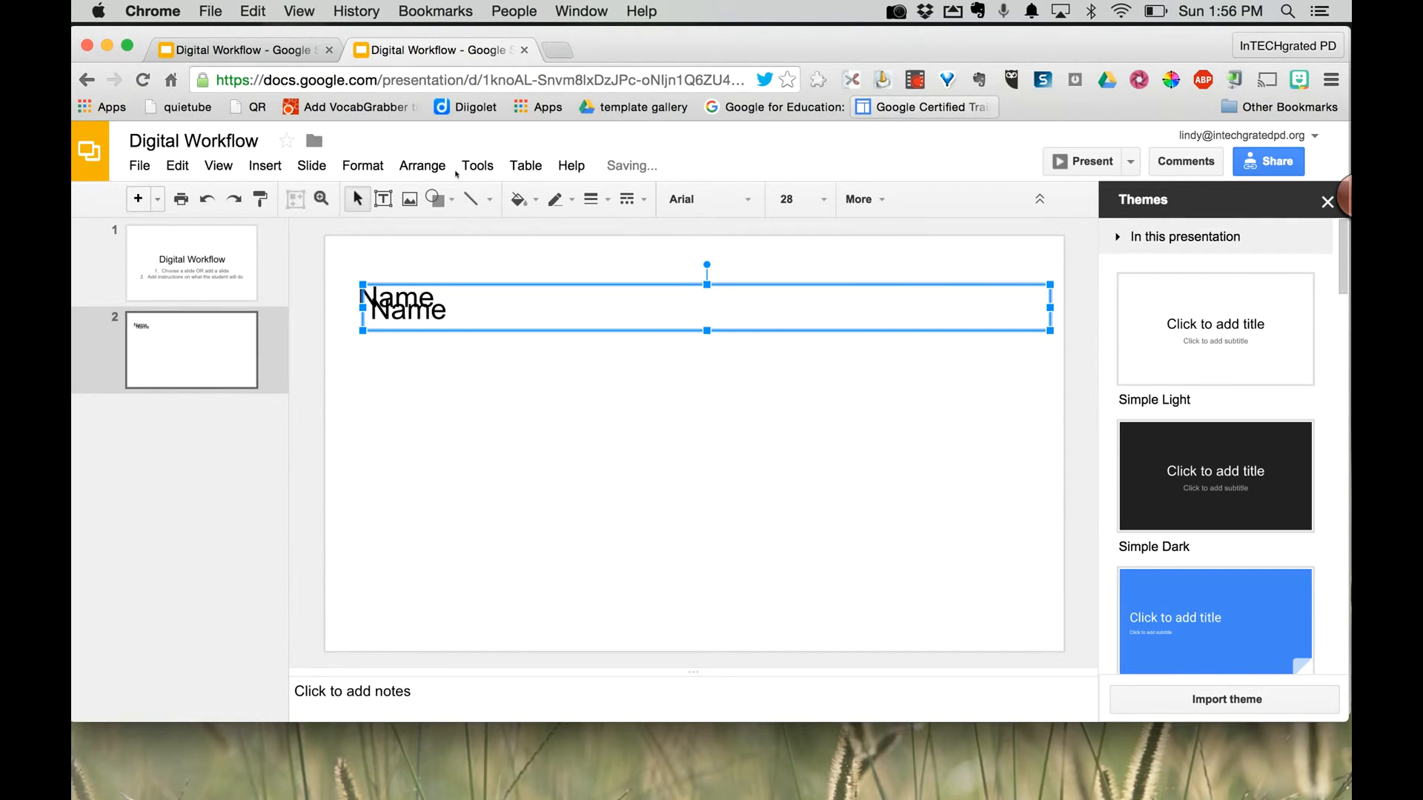
pyautogui.click(207, 199)
# Step: Duplicate slide 2, the Name slide, three times and close the theme chooser
pyautogui.click(200, 353)
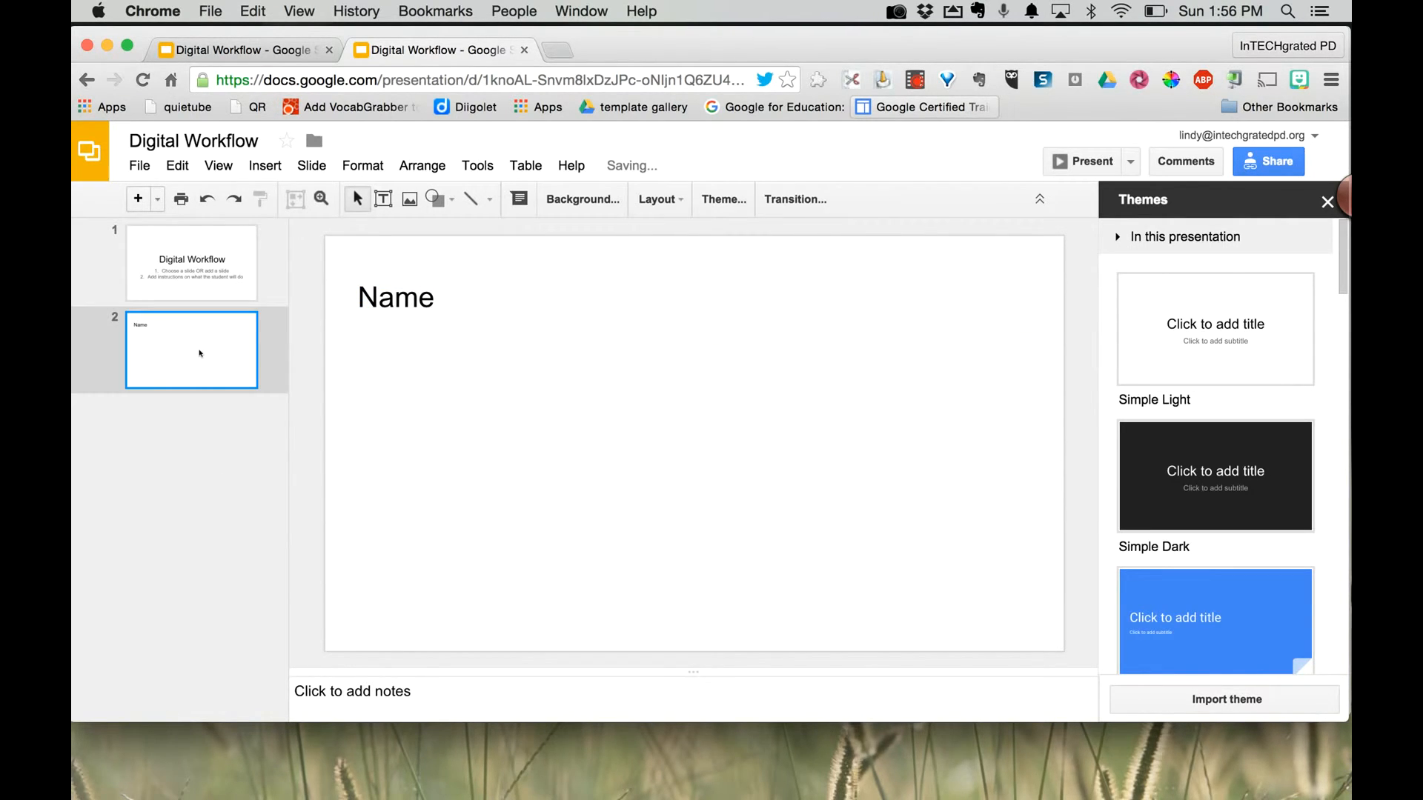
pyautogui.press('super+d')
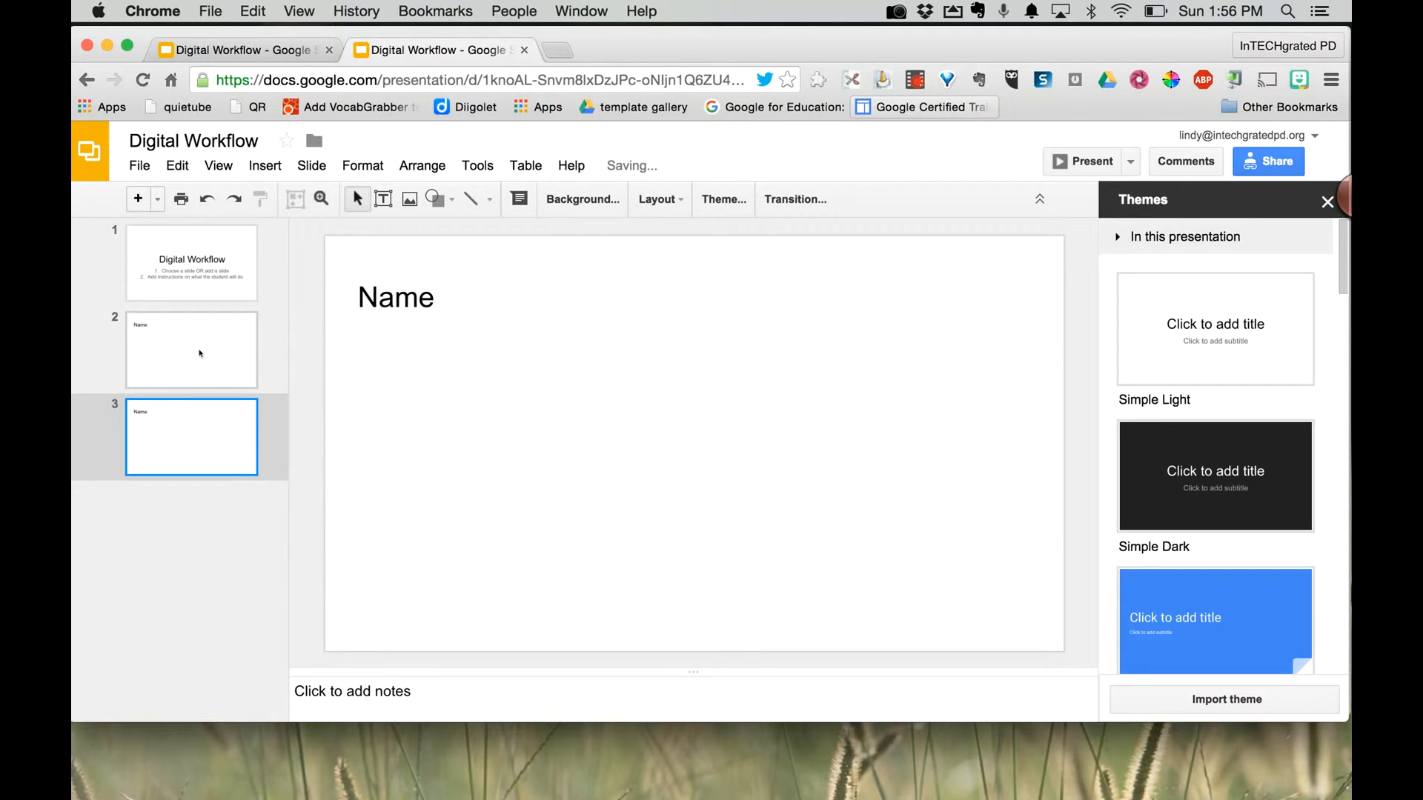
pyautogui.press('super+d')
pyautogui.press('super+d')
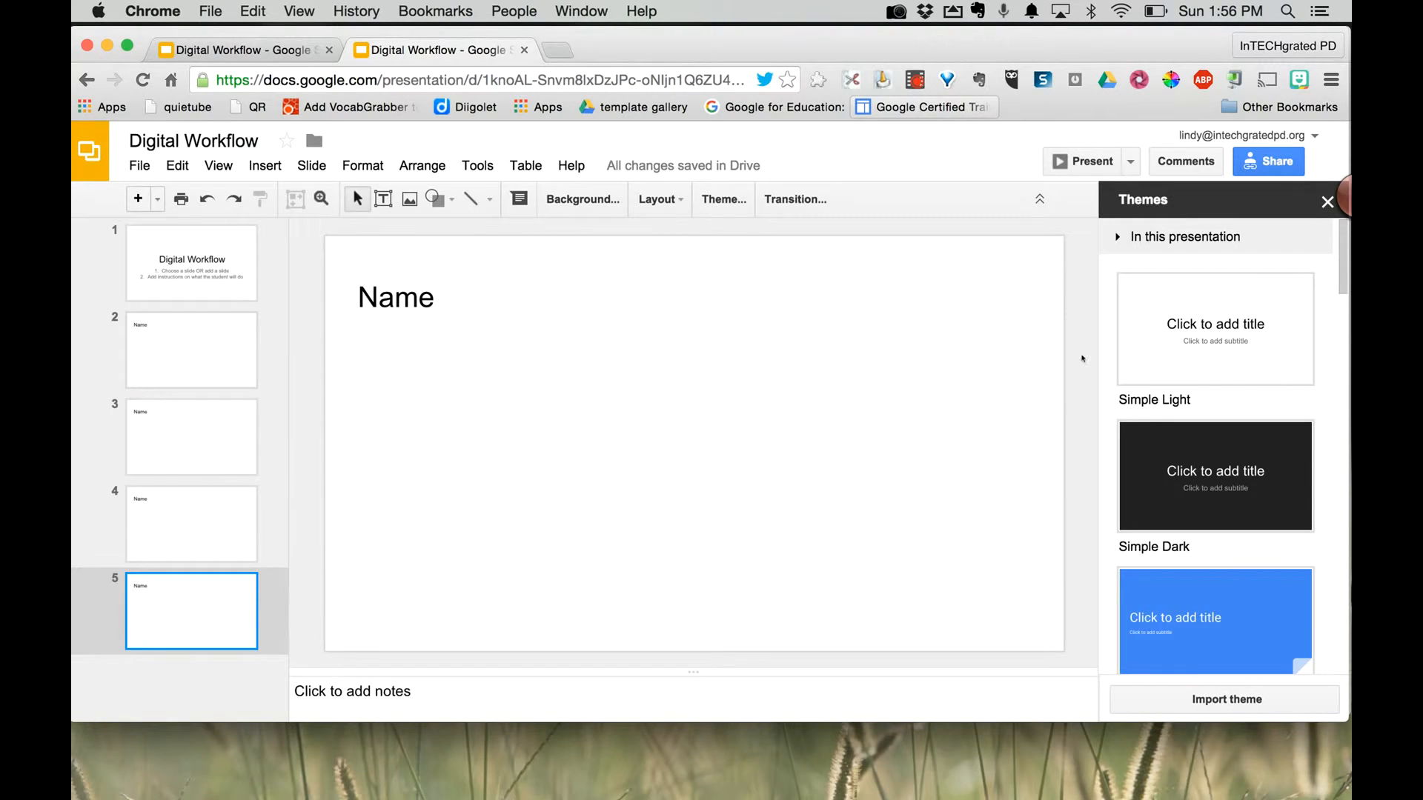
pyautogui.click(1328, 203)
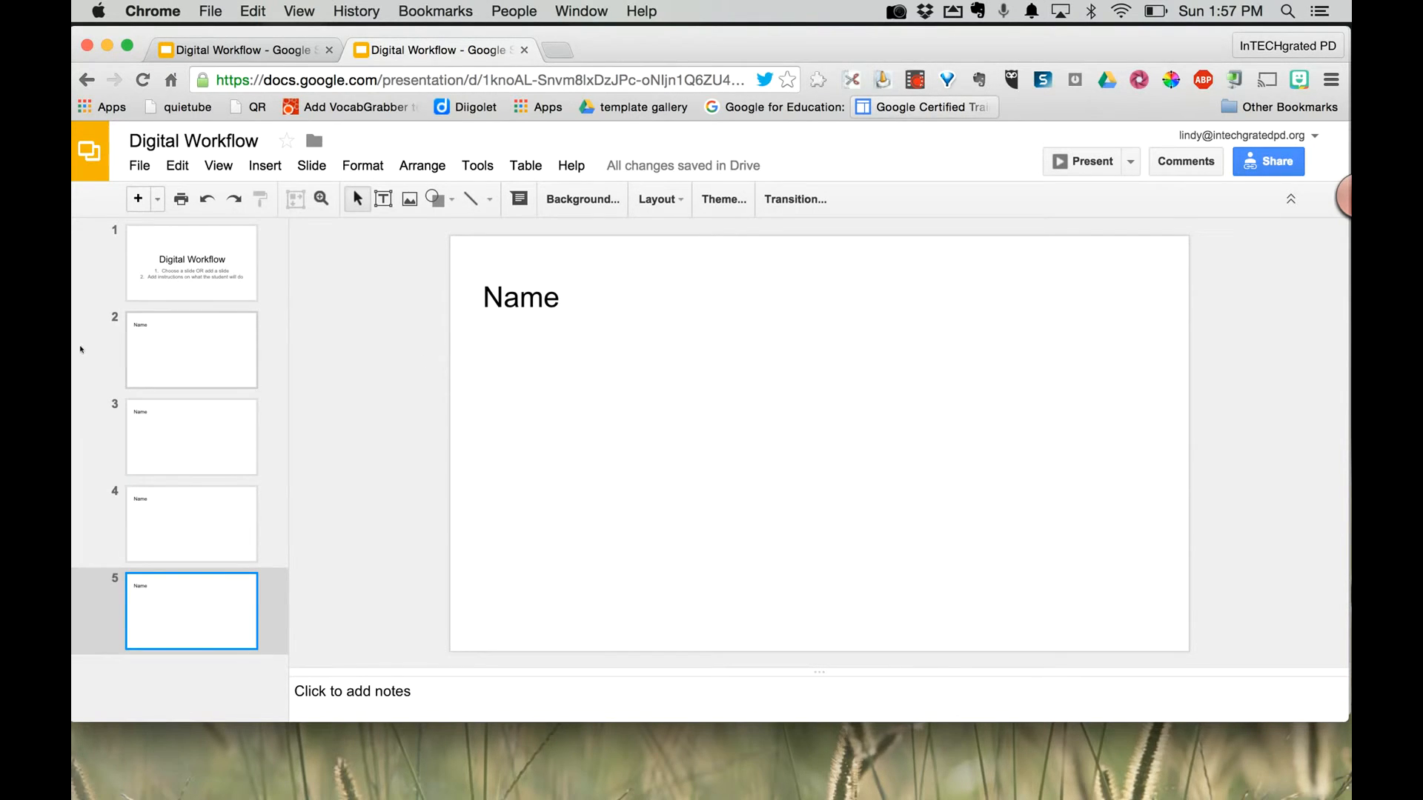
# Step: Replace the title text "Name" on slide 2 with a sample student's first name
pyautogui.click(260, 348)
pyautogui.click(527, 297)
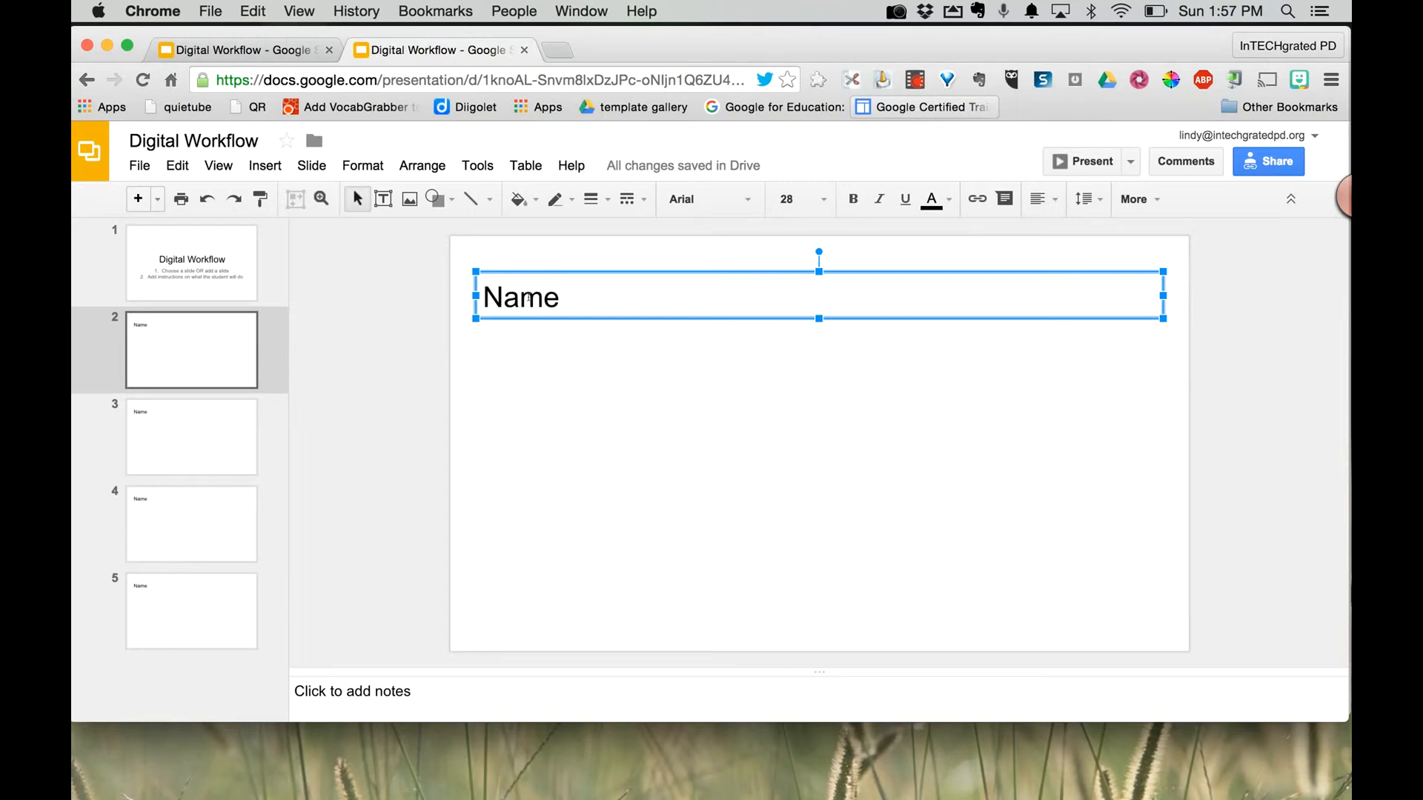
pyautogui.doubleClick(527, 296)
pyautogui.write('JO')
pyautogui.press('BackSpace')
pyautogui.write('ohny')
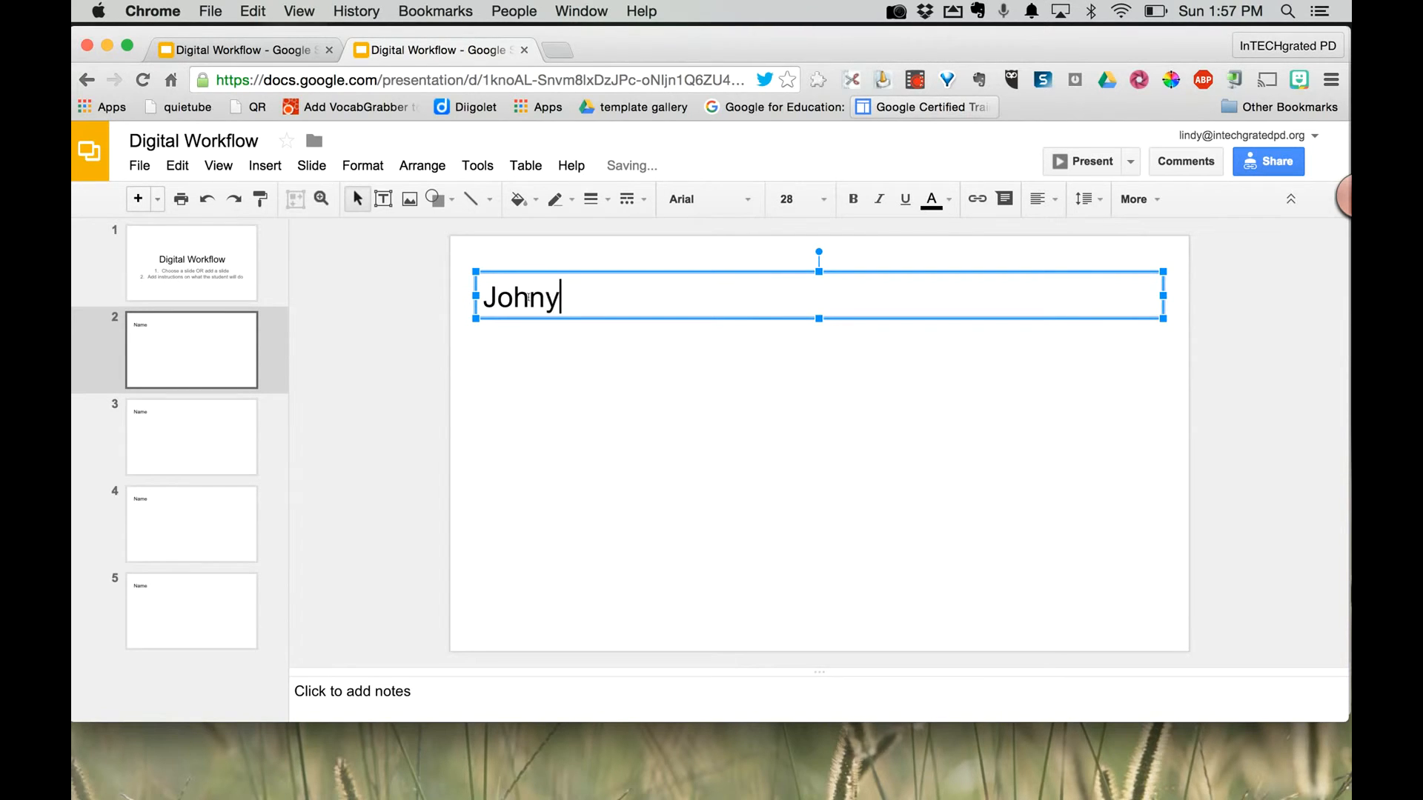
pyautogui.press('BackSpace')
pyautogui.write('ny')
pyautogui.click(386, 384)
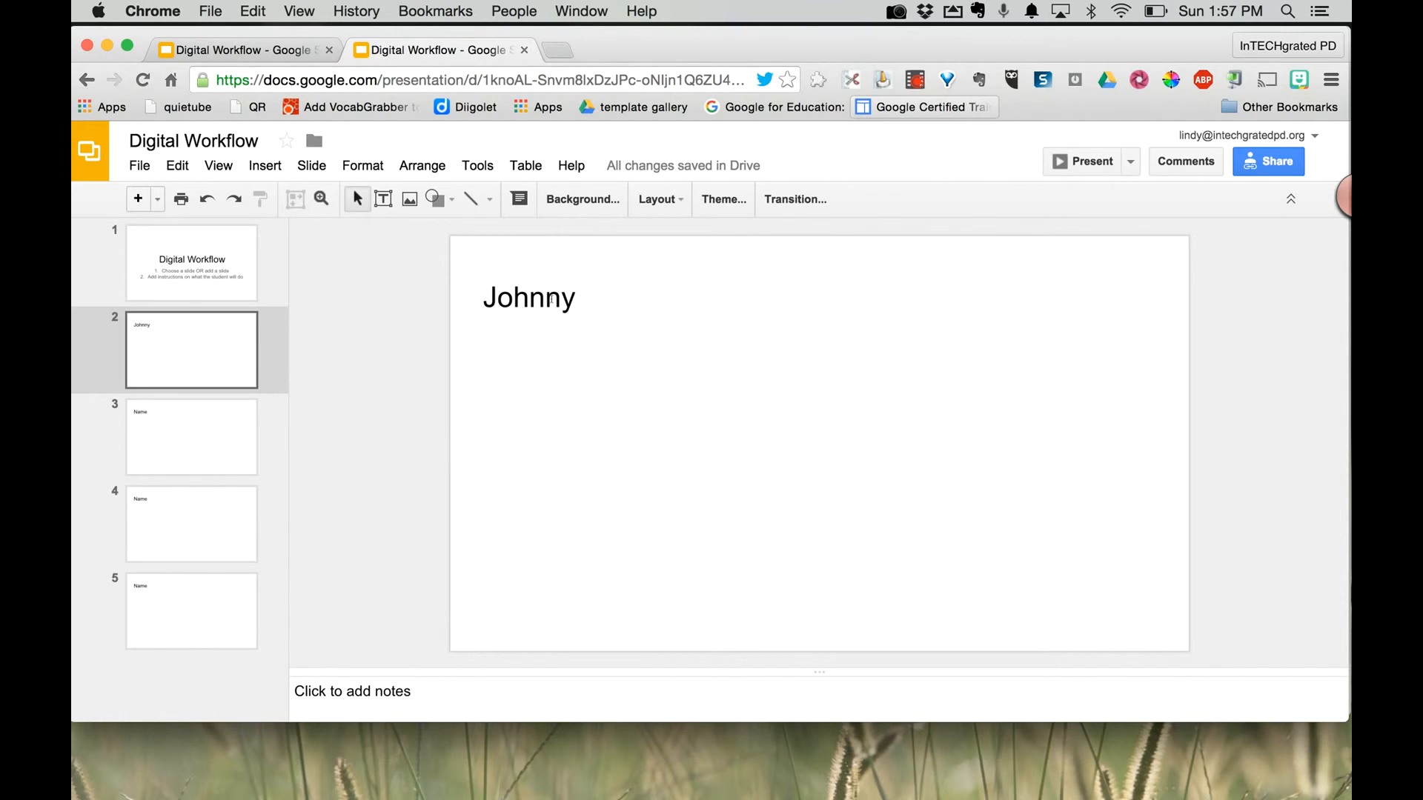
# Step: Add a comment to slide 2 stating that a named classmate "can add her ? over here"
pyautogui.click(265, 166)
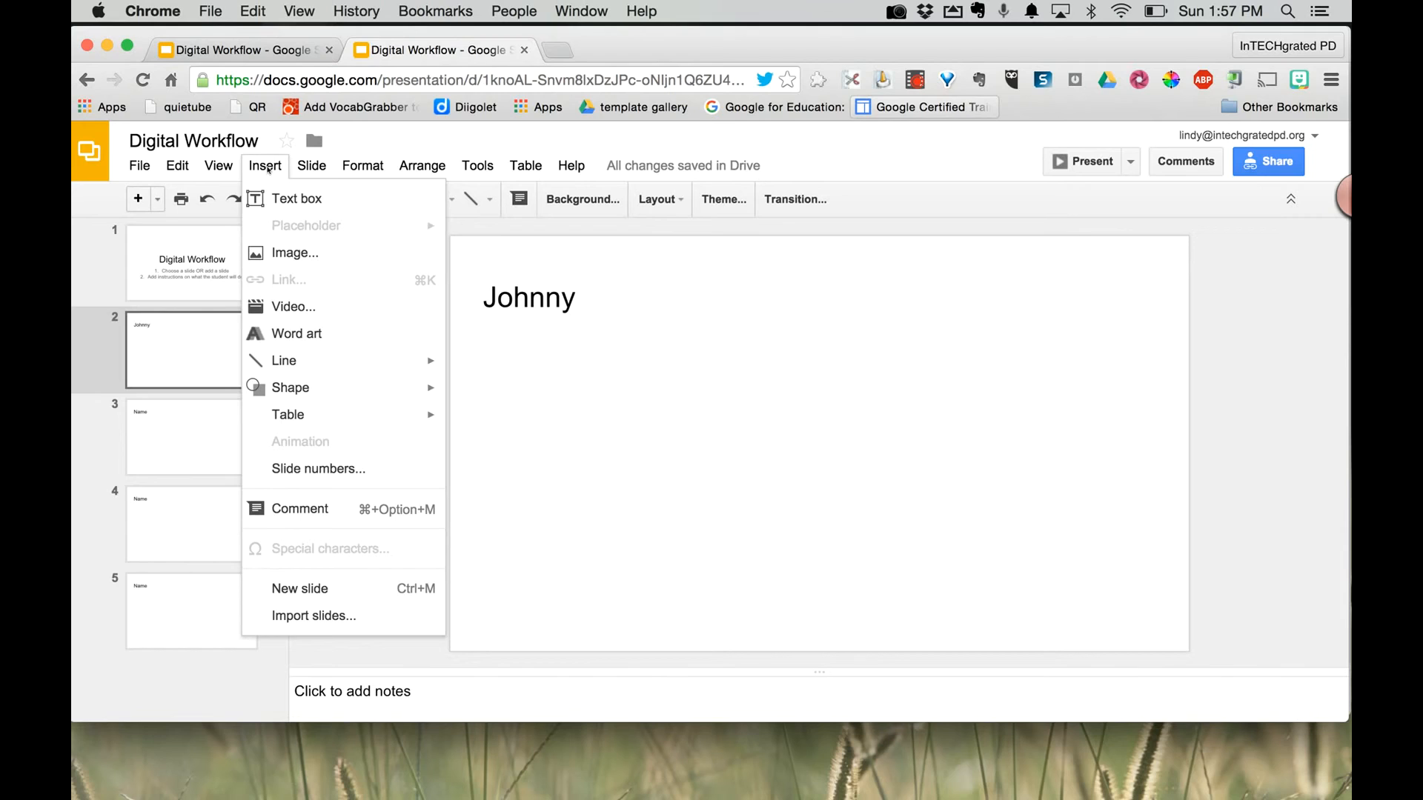
pyautogui.click(305, 509)
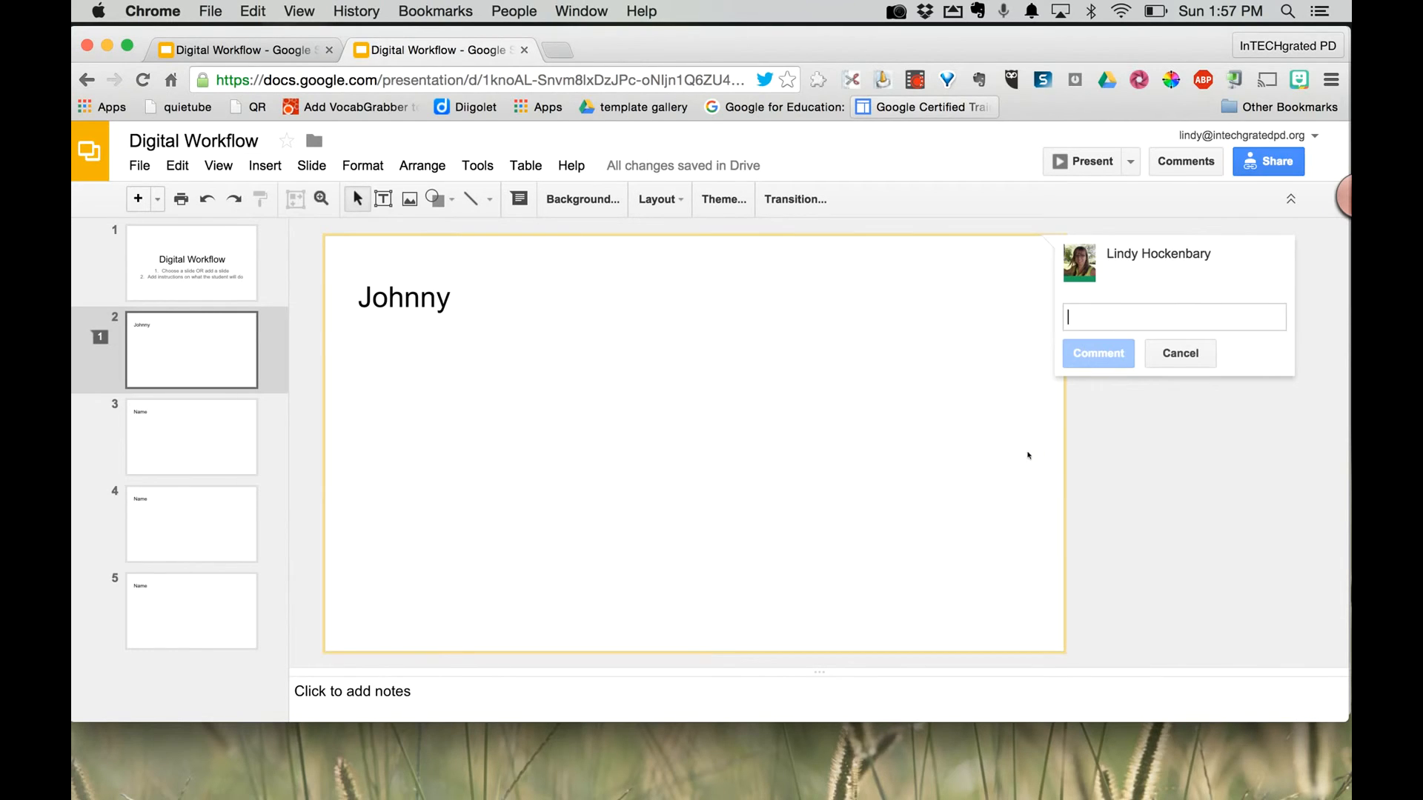
pyautogui.write('Sally can add ')
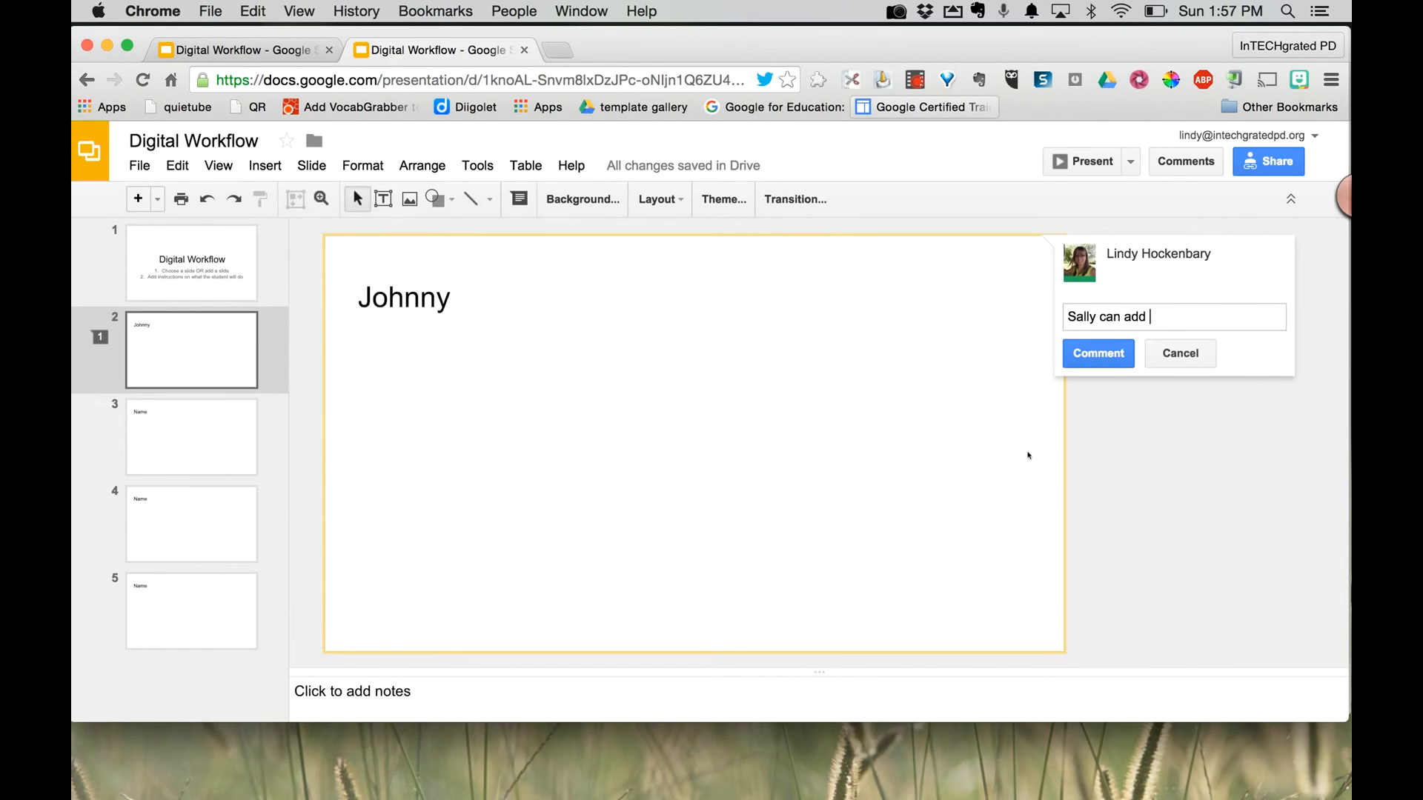
pyautogui.write('her ? over here')
pyautogui.click(1100, 354)
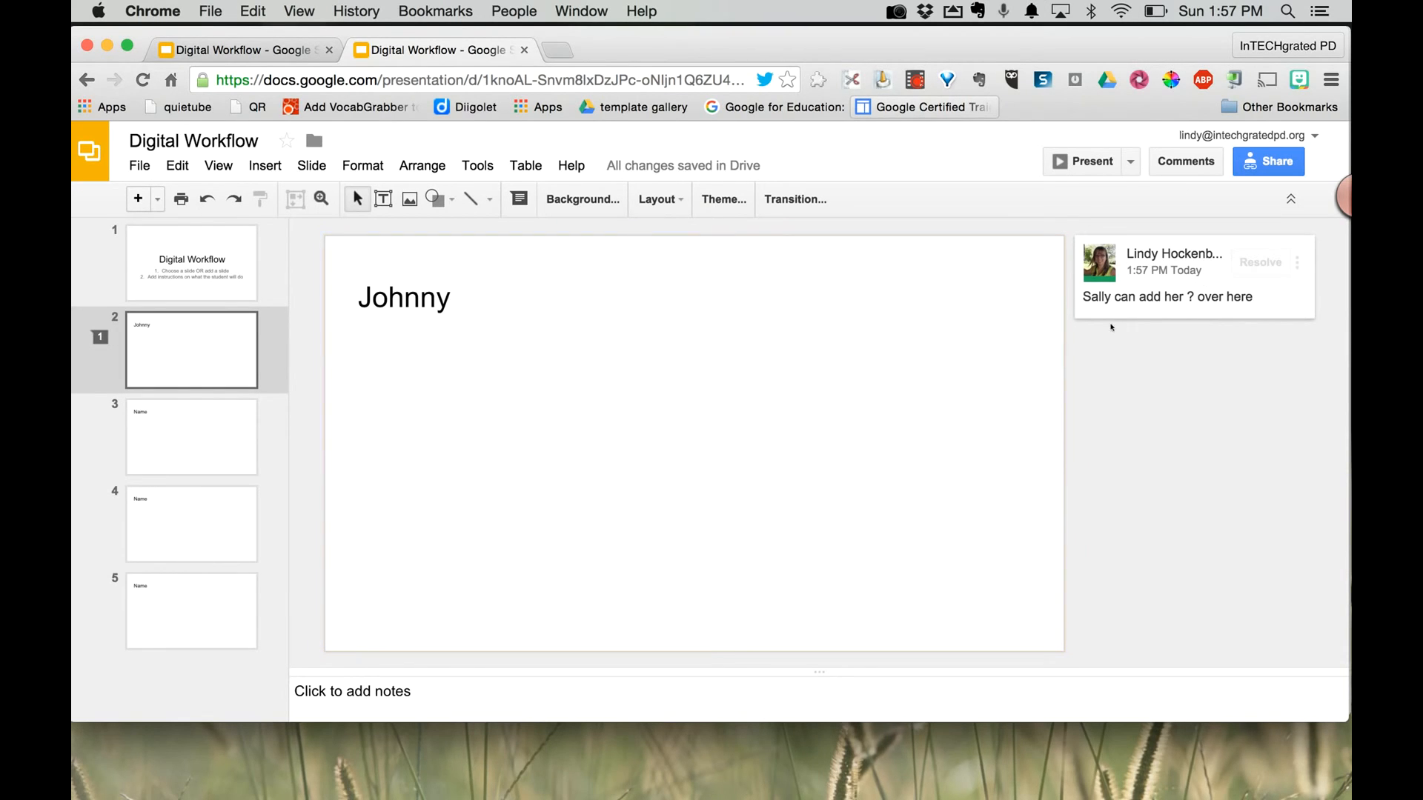
# Step: Reply to the comment on slide 2 with sample text describing a reply to the classmate's question
pyautogui.click(1108, 295)
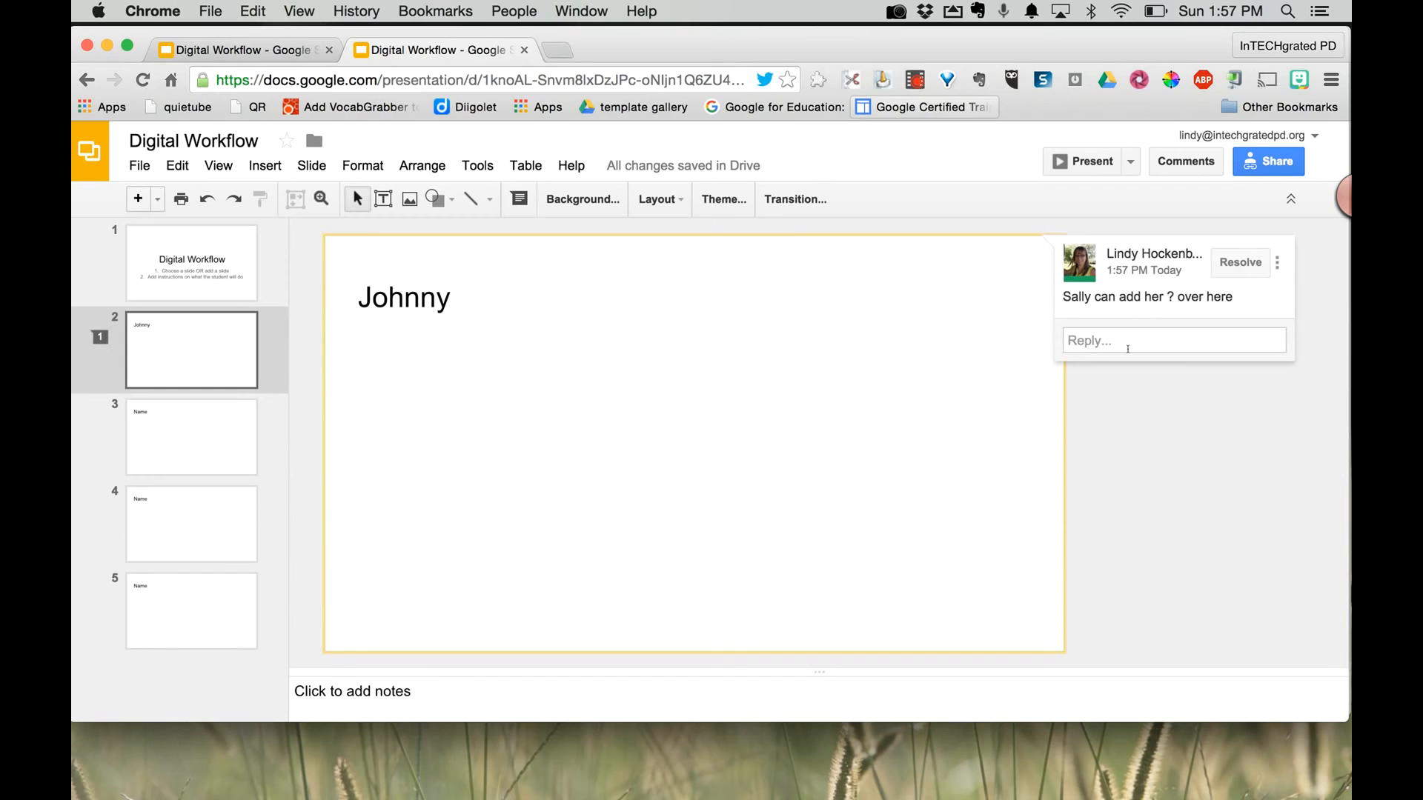
pyautogui.click(1104, 343)
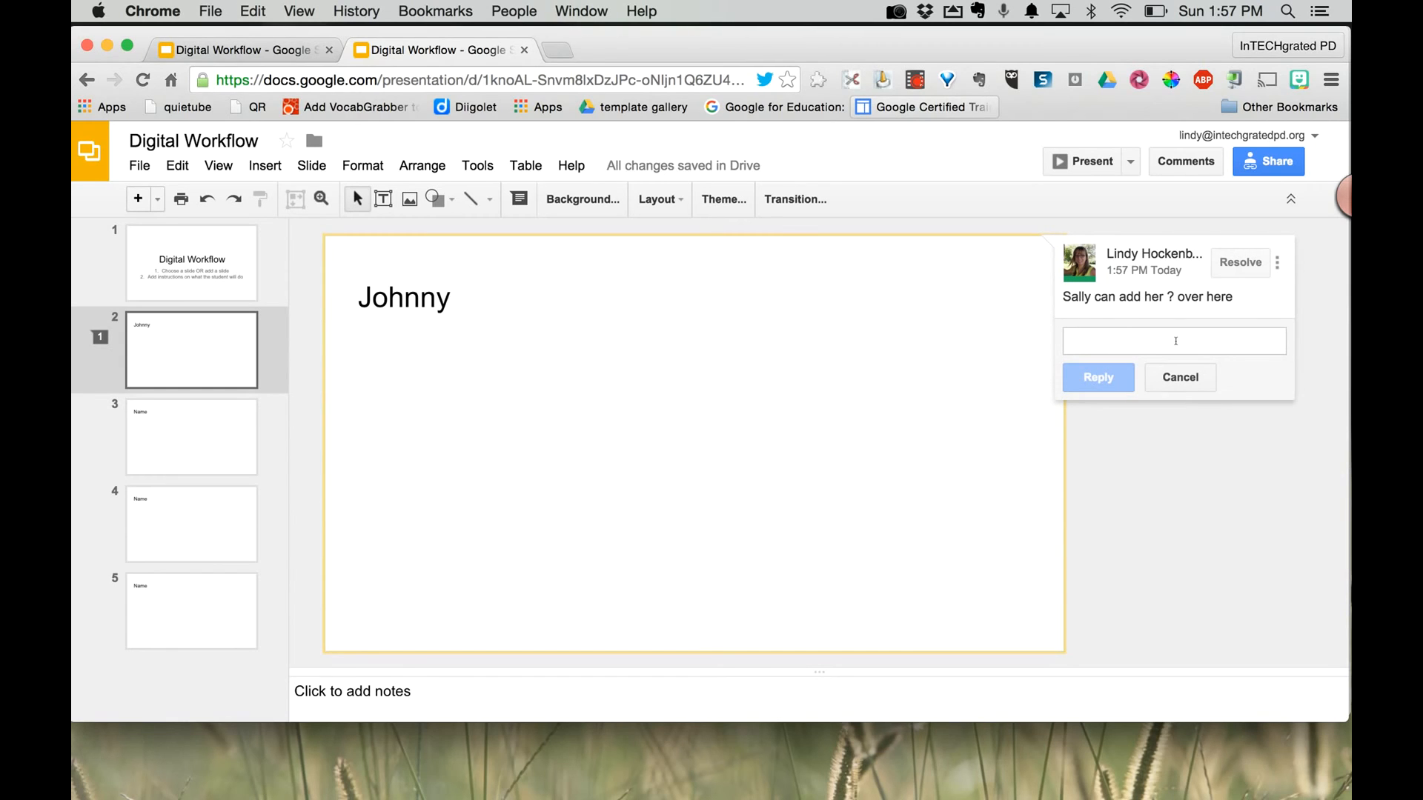
pyautogui.write('reply to s')
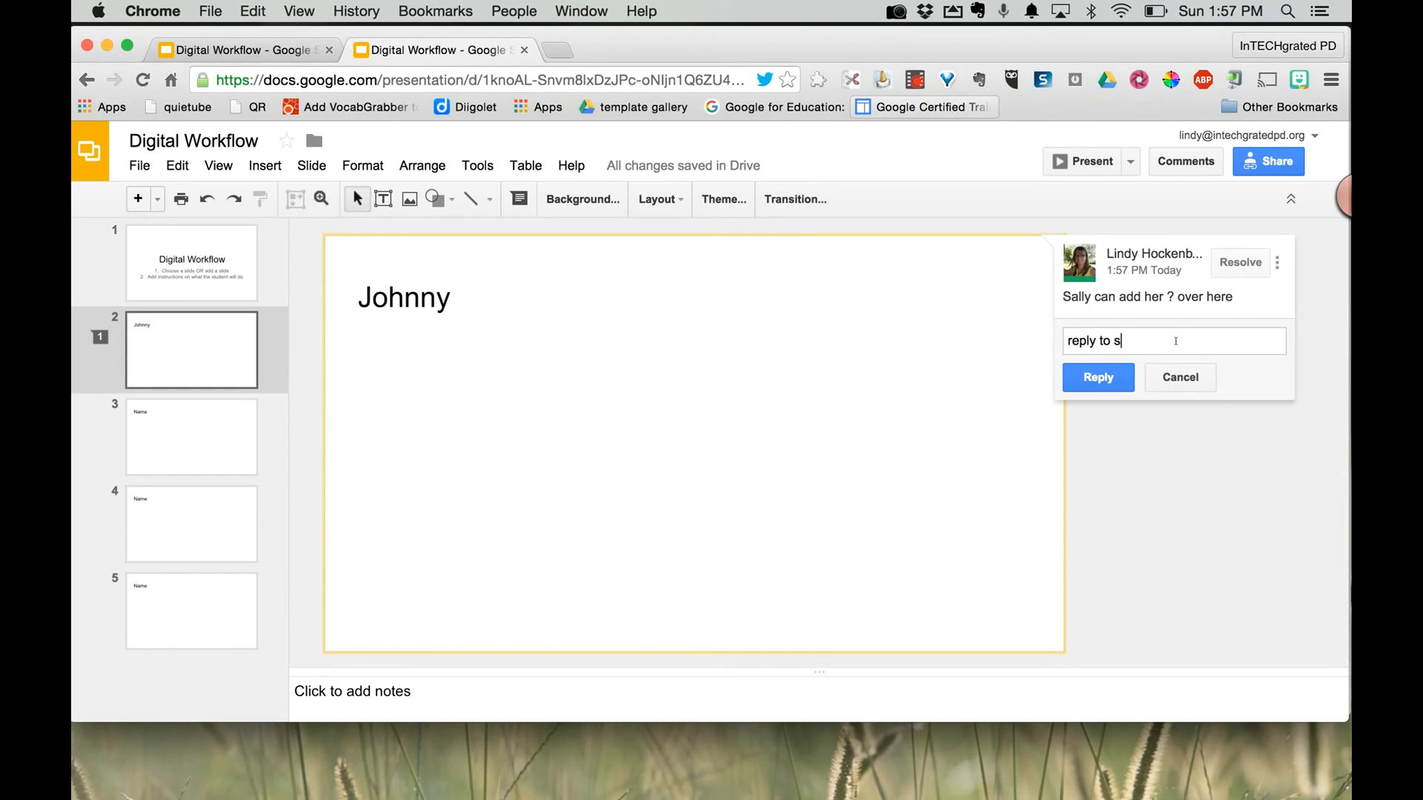
pyautogui.write("ally's question")
pyautogui.click(1097, 378)
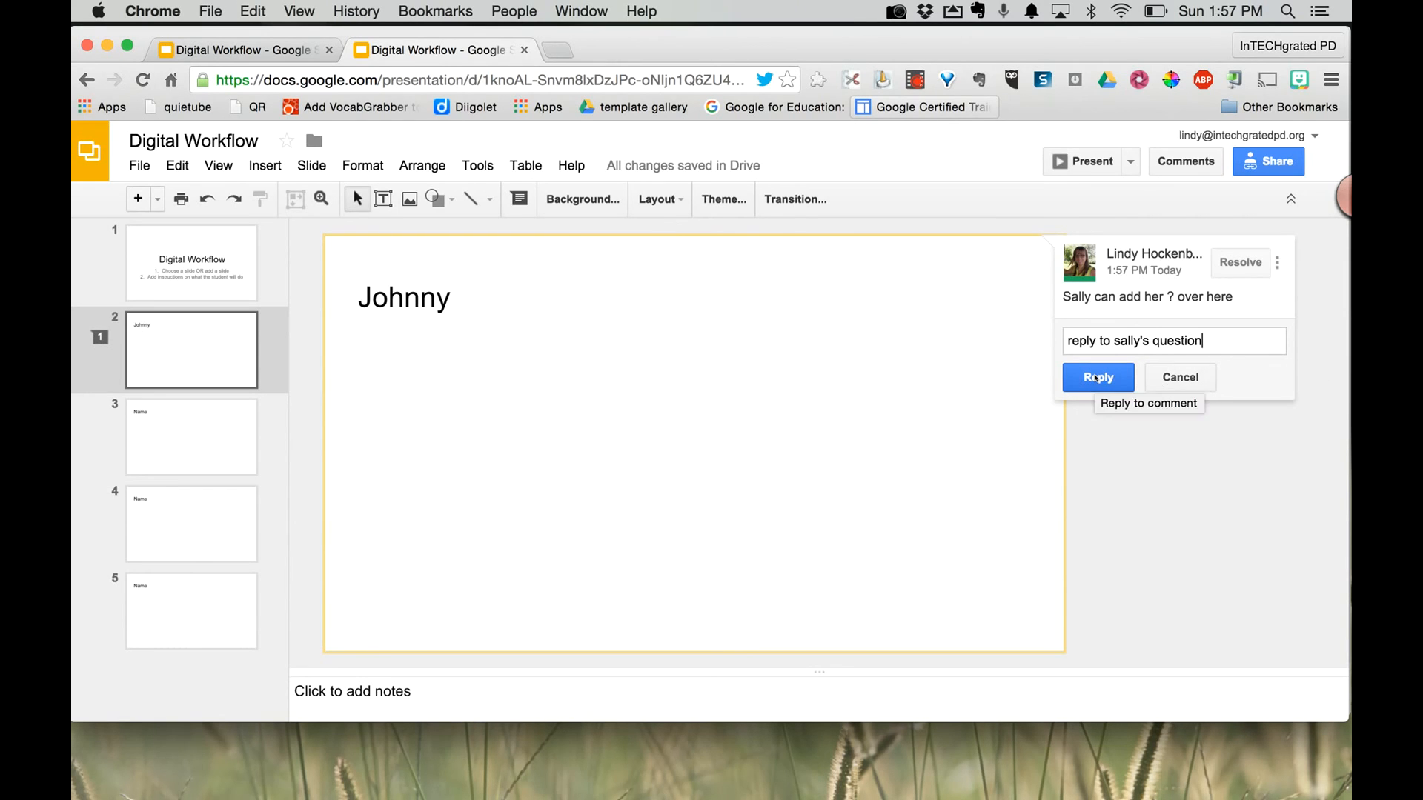